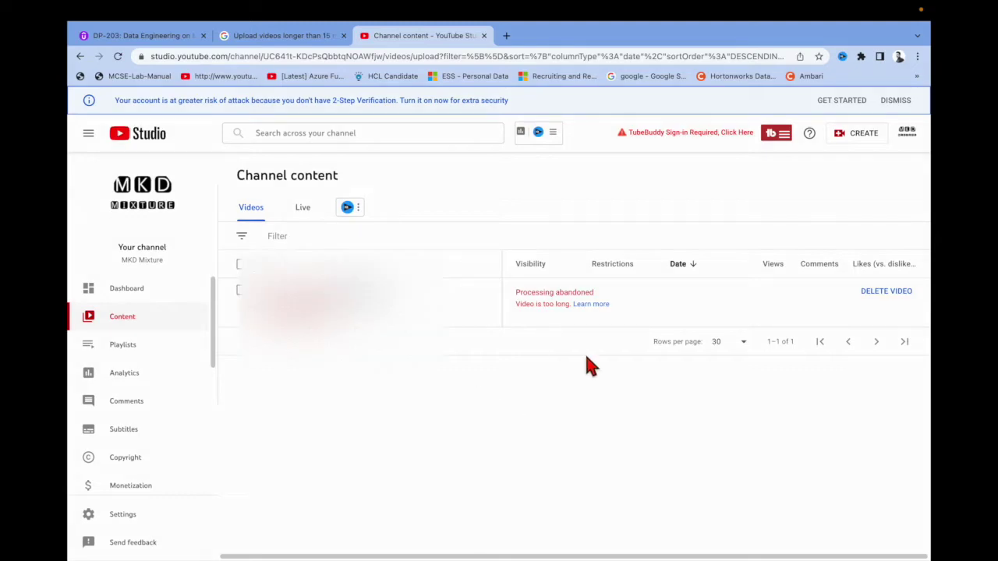
# Step: Open the help article on videos longer than 15 minutes, read its verified-accounts section, and follow youtube.com/verify
pyautogui.click(600, 305)
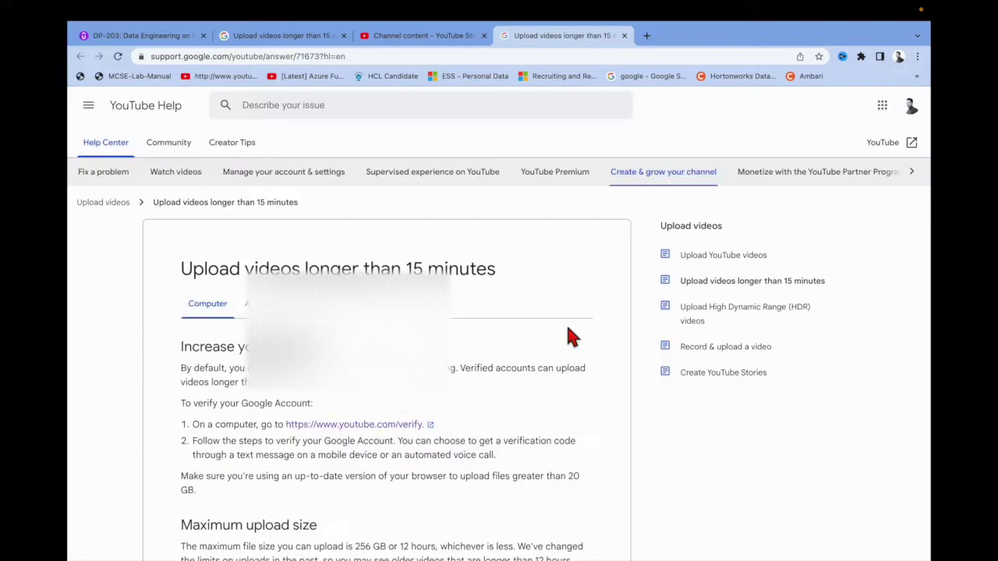
pyautogui.scroll(-1, 598, 297)
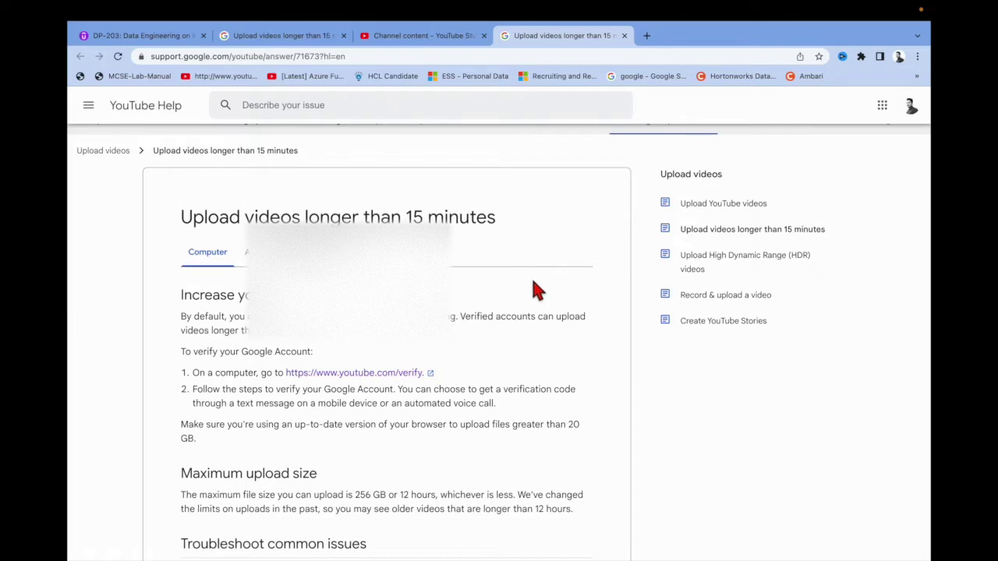
pyautogui.scroll(-1, 534, 284)
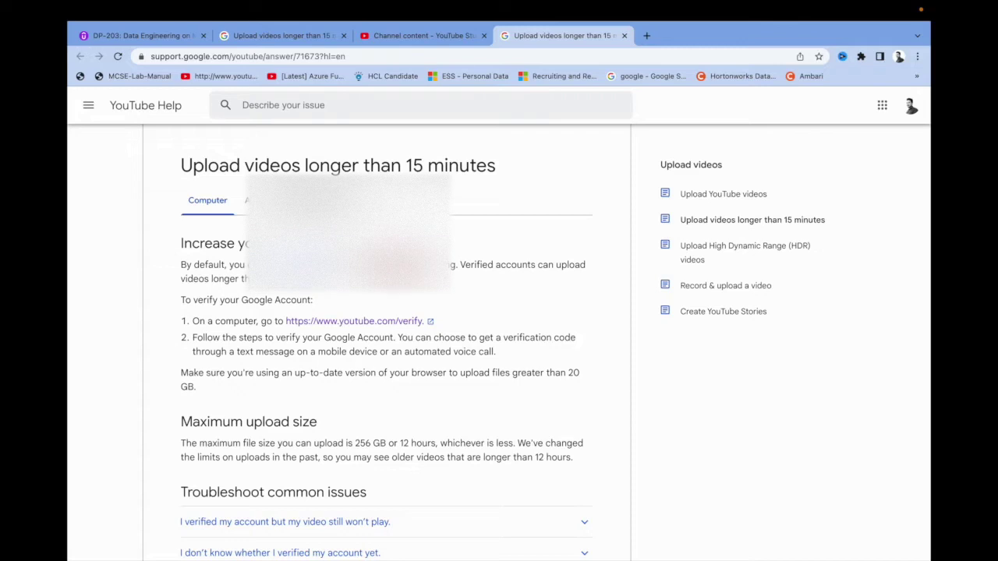
pyautogui.moveTo(465, 269); pyautogui.dragTo(526, 274)
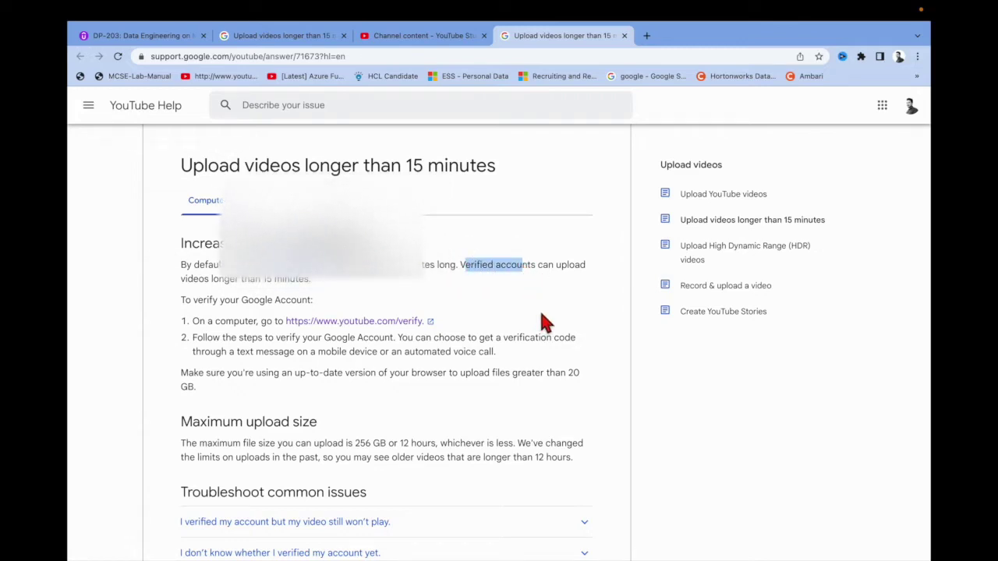
pyautogui.click(539, 308)
pyautogui.doubleClick(487, 269)
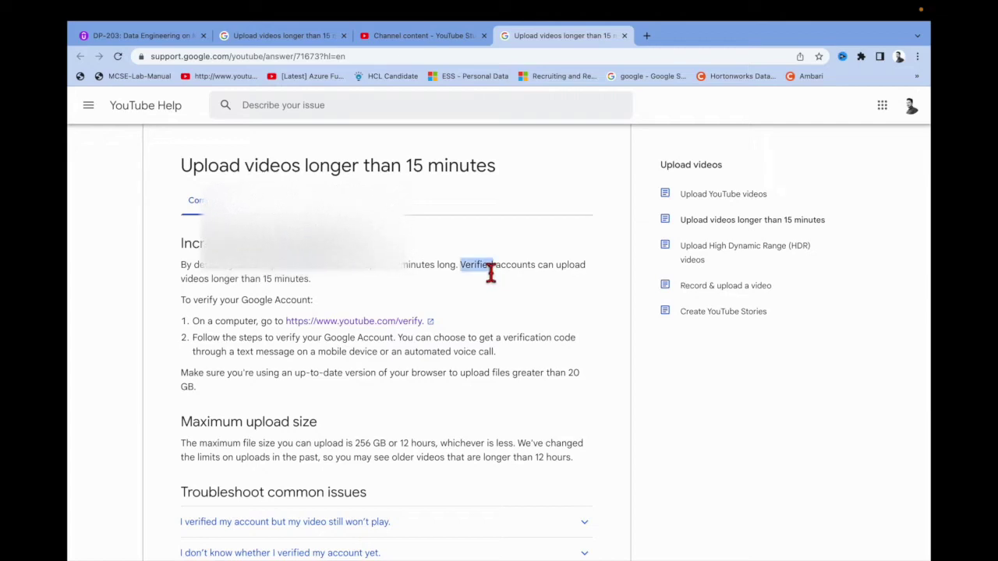
pyautogui.click(573, 328)
pyautogui.scroll(-1, 570, 327)
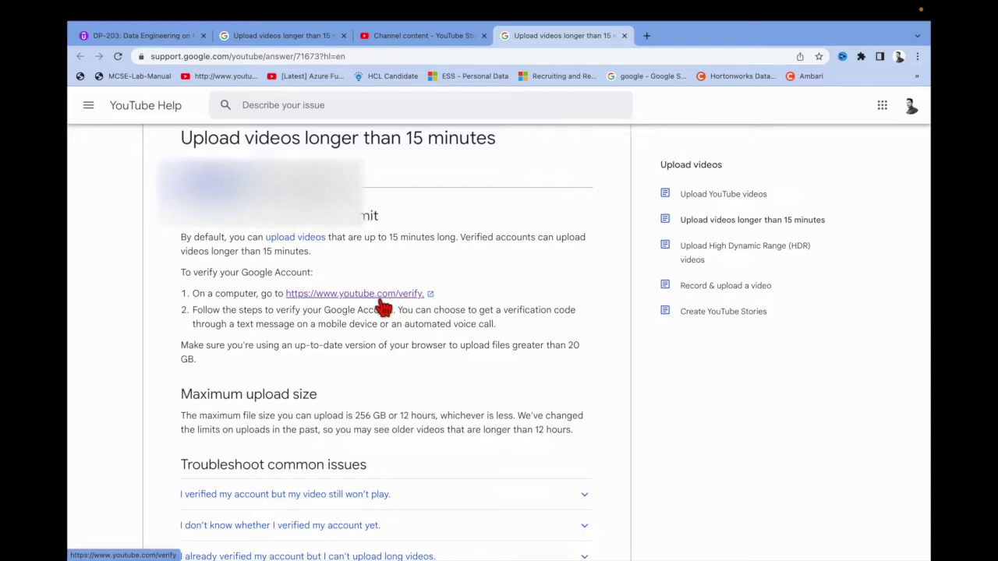
pyautogui.click(378, 296)
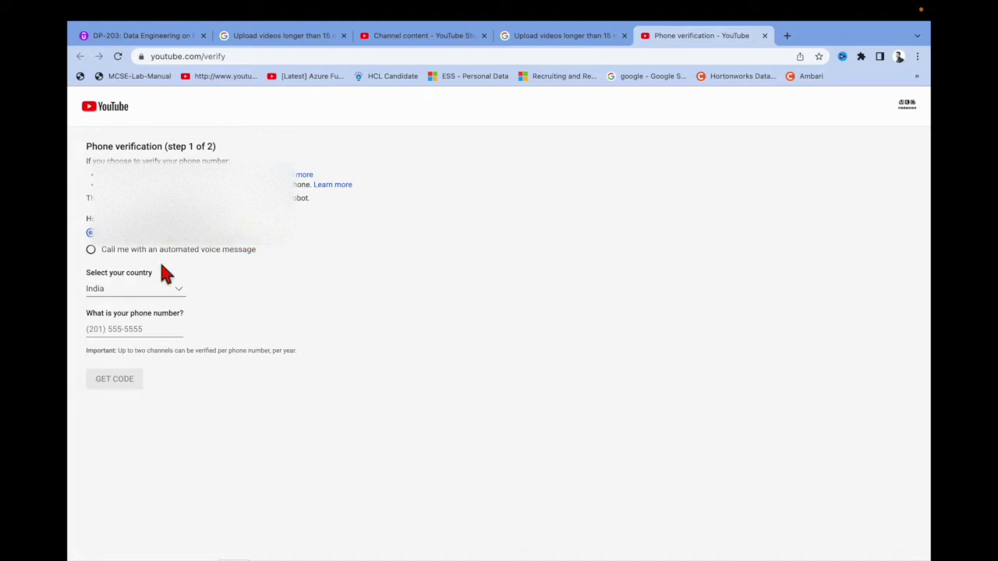
# Step: Enter the channel's phone number with India as the country and request the code with GET CODE
pyautogui.click(149, 333)
pyautogui.click(185, 332)
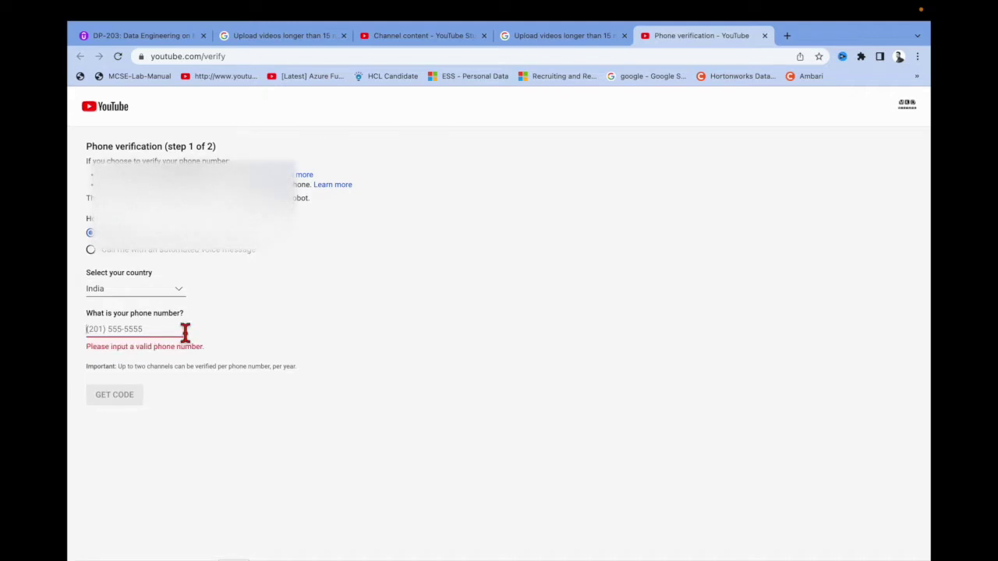
pyautogui.write('93')
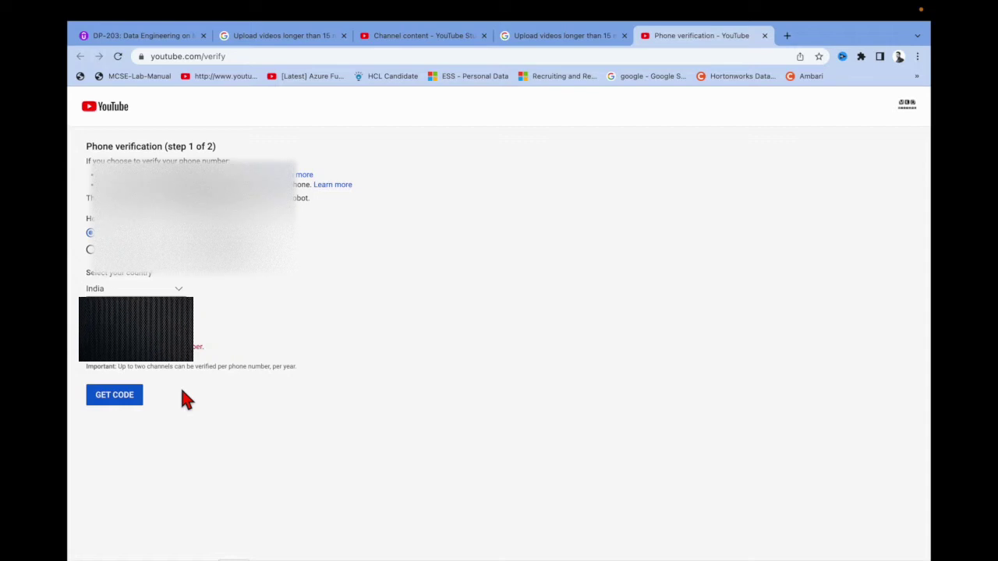
pyautogui.click(129, 399)
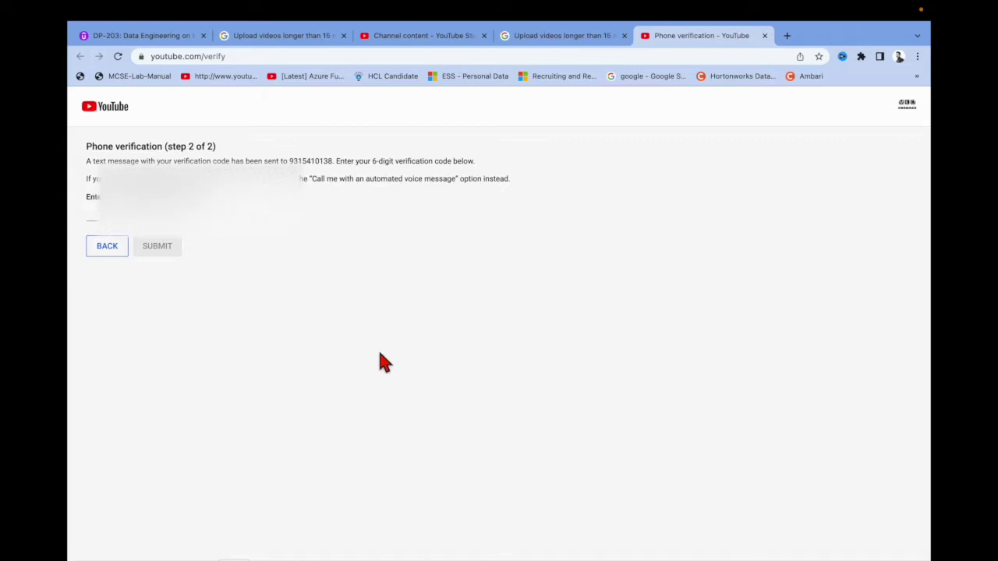
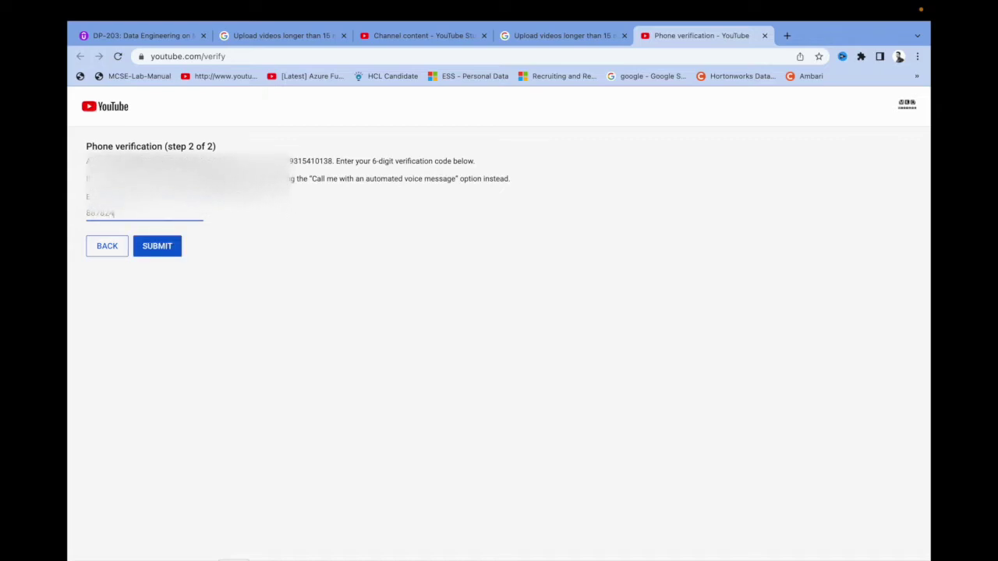
# Step: Submit the 6-digit code from the text message, then switch to the channel content tab
pyautogui.click(175, 253)
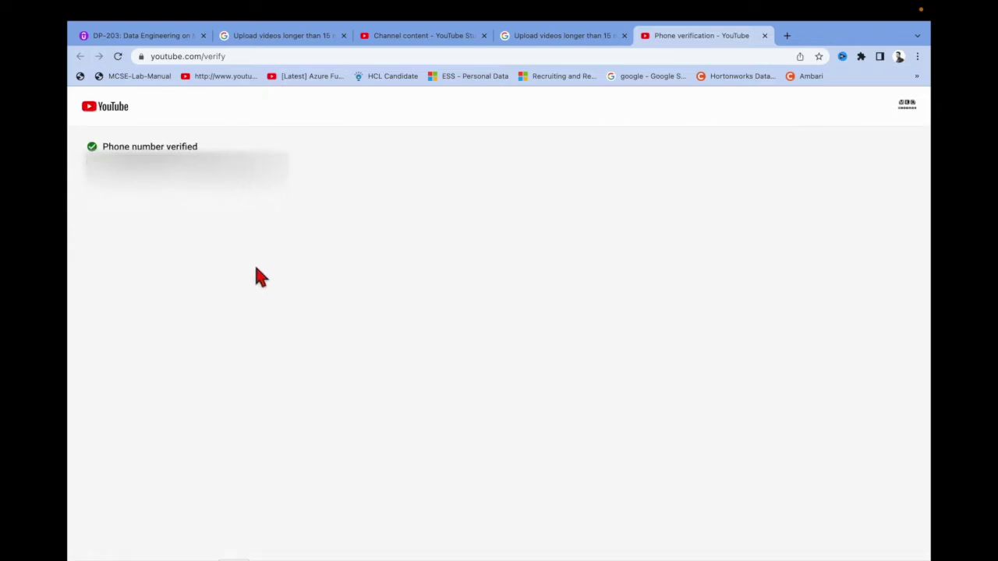
pyautogui.click(448, 41)
# Step: Go back to the help article on long uploads and reread it
pyautogui.click(532, 41)
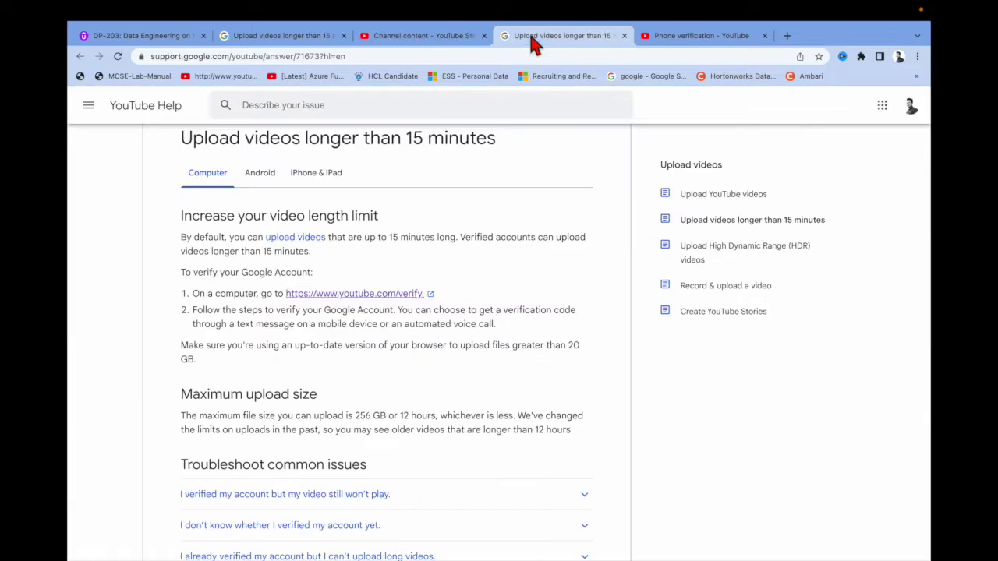
pyautogui.scroll(-3, 452, 199)
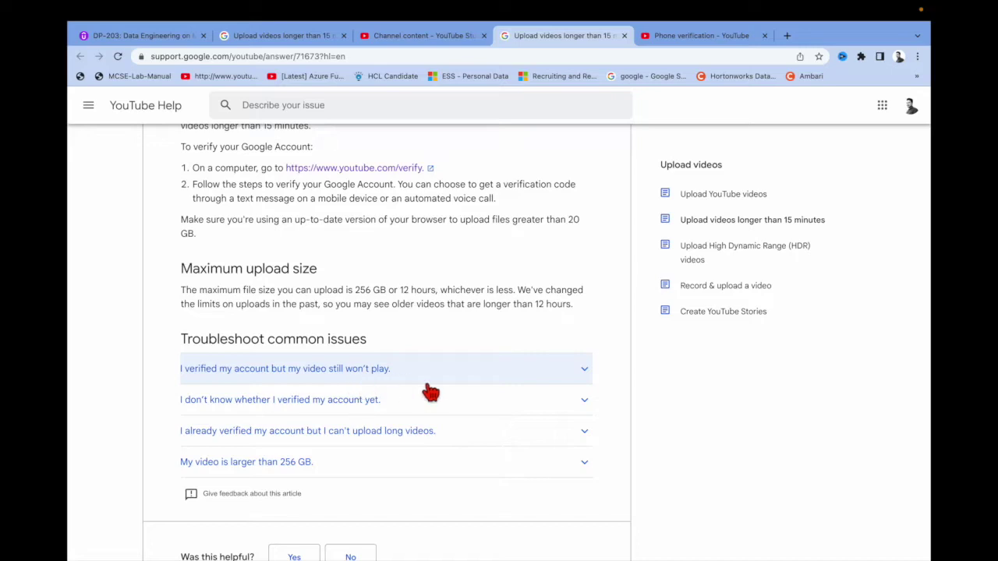
pyautogui.scroll(-1, 431, 392)
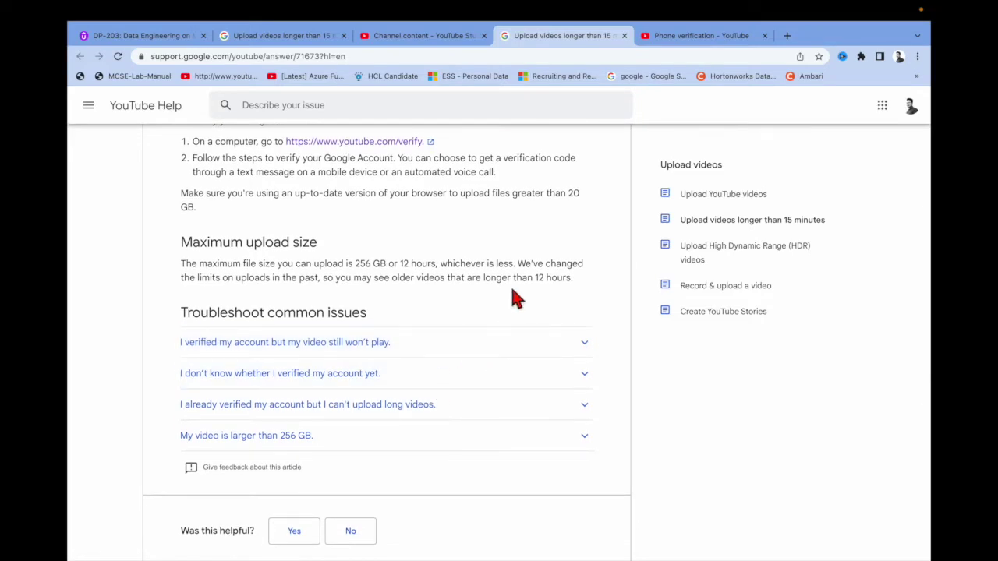
pyautogui.scroll(3, 512, 294)
pyautogui.scroll(-4, 510, 293)
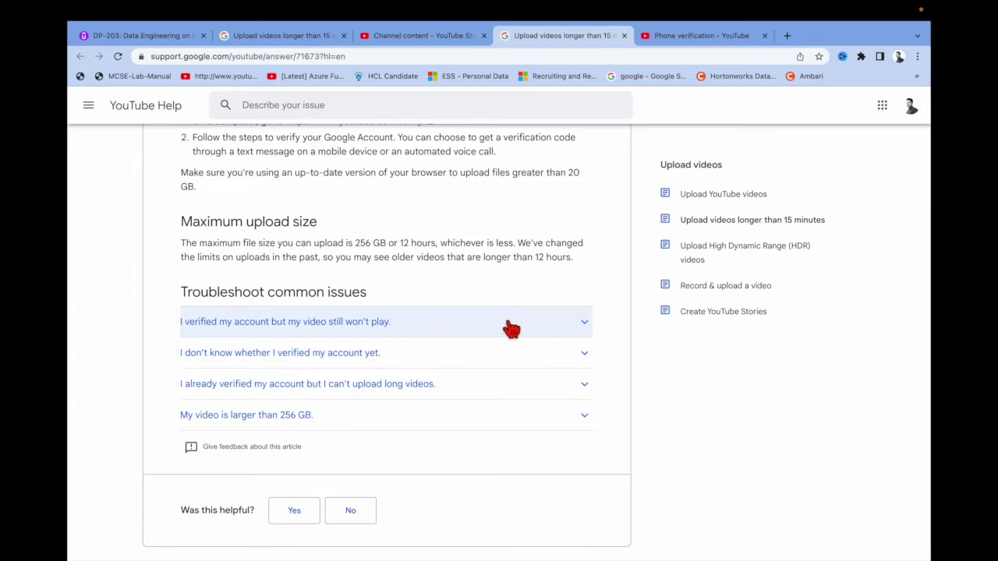
pyautogui.scroll(3, 507, 328)
pyautogui.scroll(-3, 503, 322)
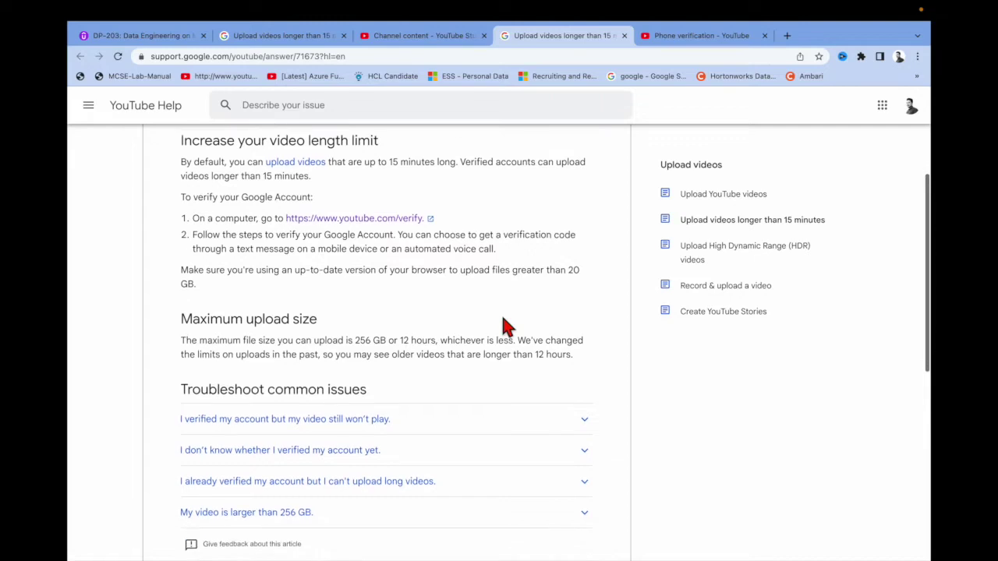
# Step: Read the answer on verified accounts' videos not playing, recheck youtube.com/verify, and return to Channel content
pyautogui.click(585, 343)
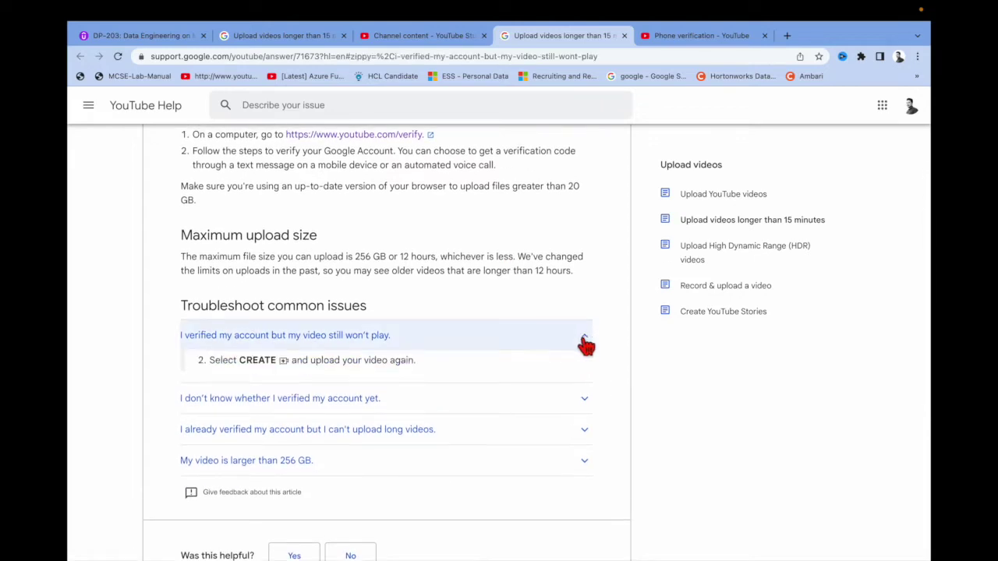
pyautogui.scroll(-1, 530, 368)
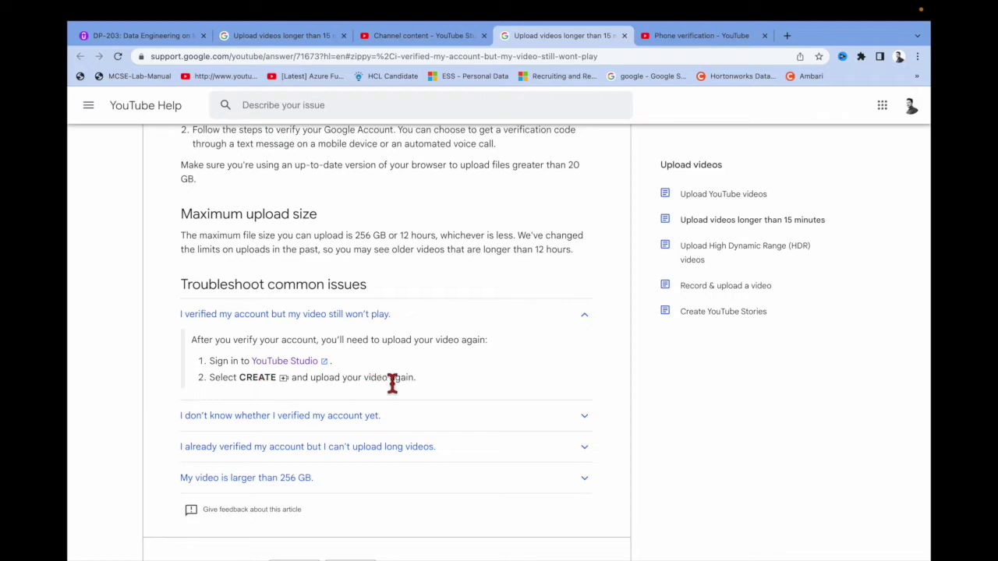
pyautogui.scroll(-1, 453, 378)
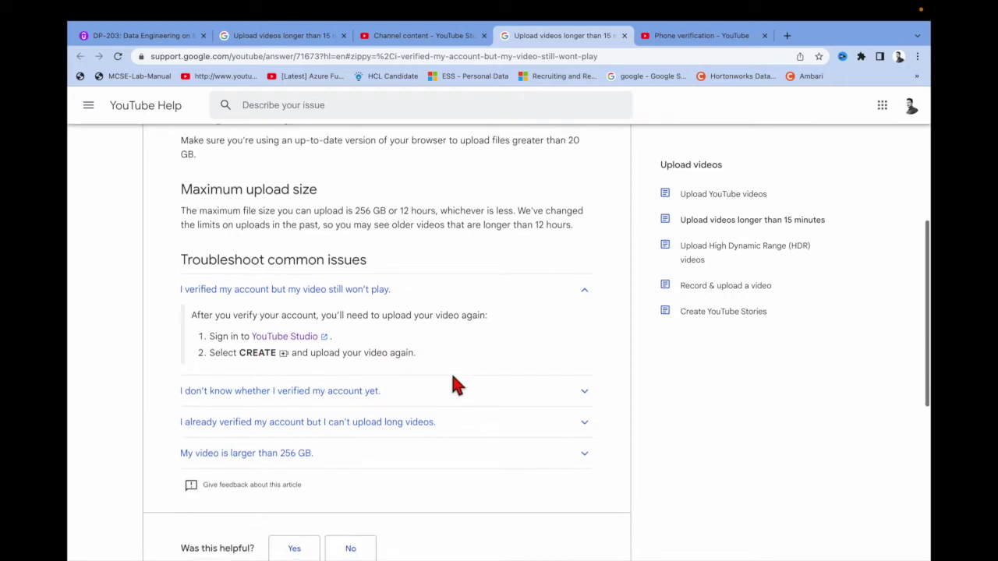
pyautogui.scroll(6, 492, 279)
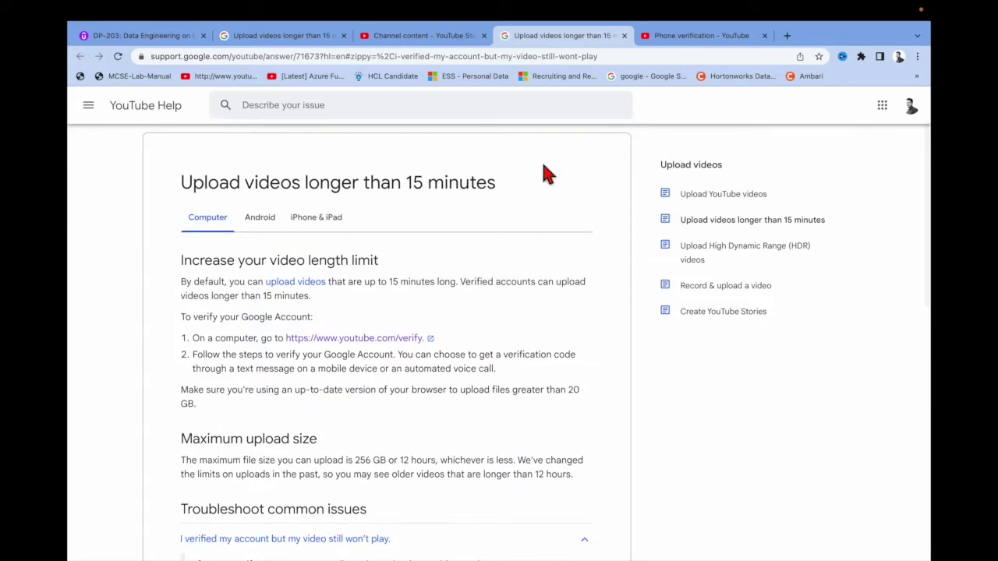
pyautogui.click(391, 338)
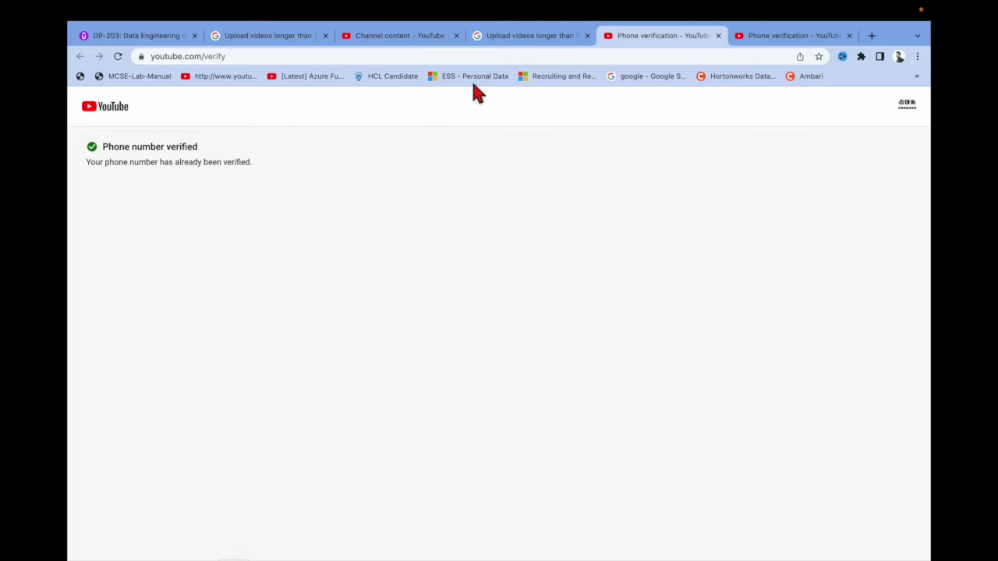
pyautogui.click(427, 39)
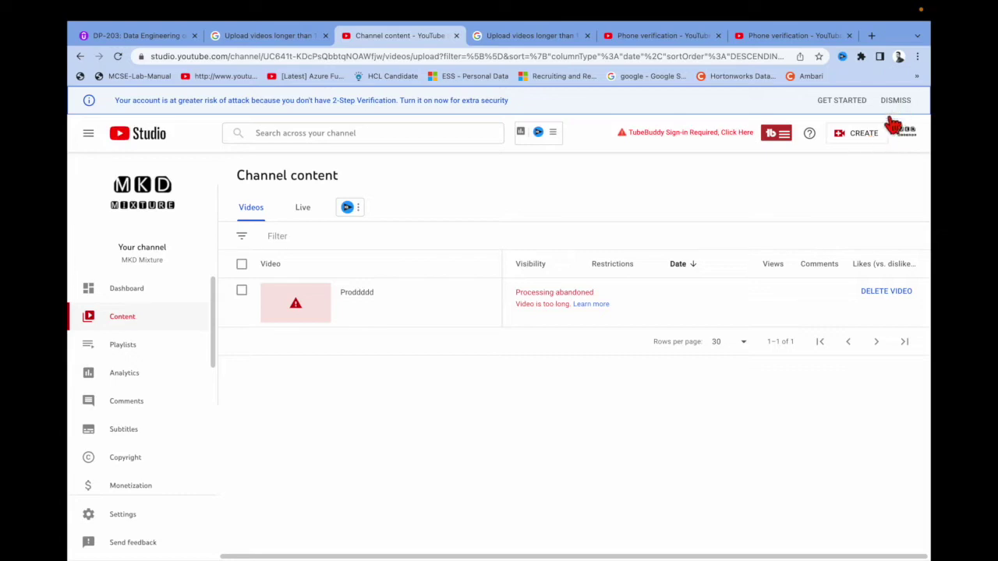
# Step: Upload Proddddd.mov from Downloads again via CREATE > Upload videos
pyautogui.click(865, 138)
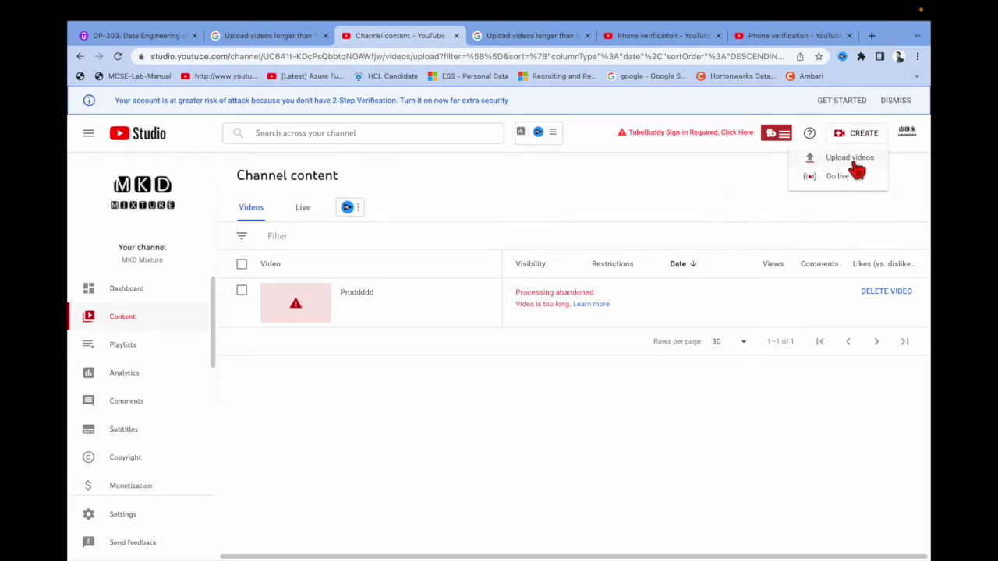
pyautogui.click(857, 170)
pyautogui.click(503, 398)
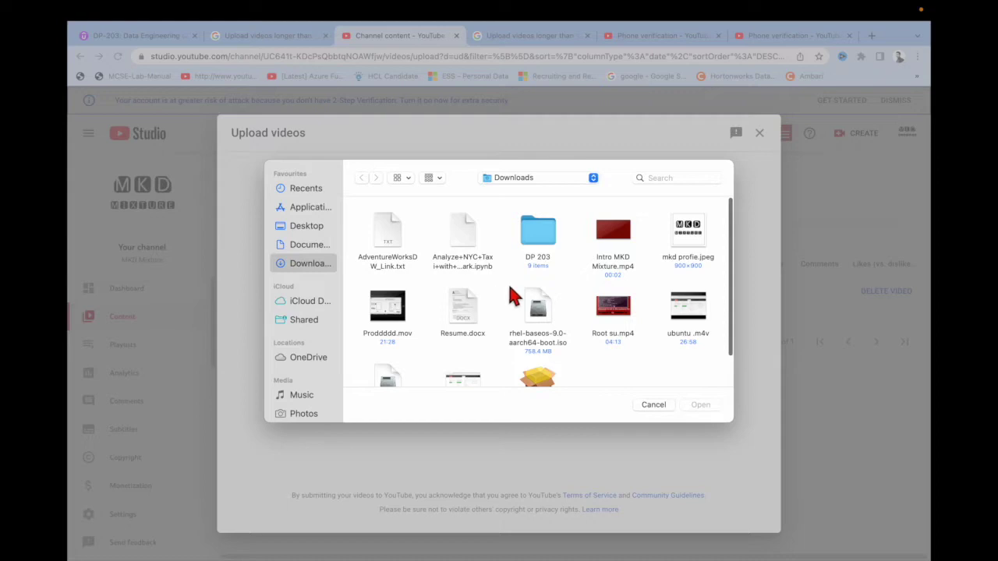
pyautogui.scroll(-2, 518, 280)
pyautogui.click(398, 265)
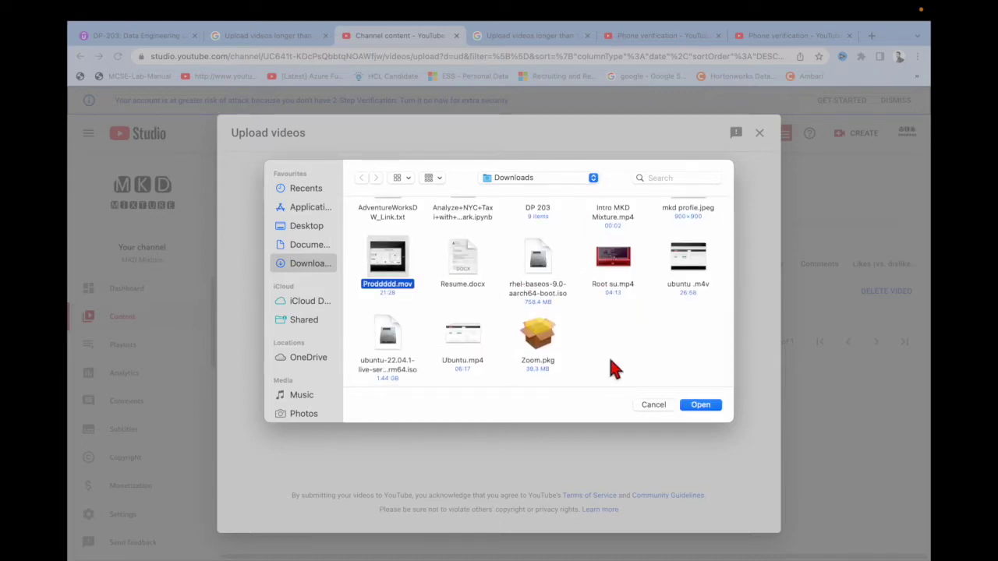
pyautogui.click(699, 405)
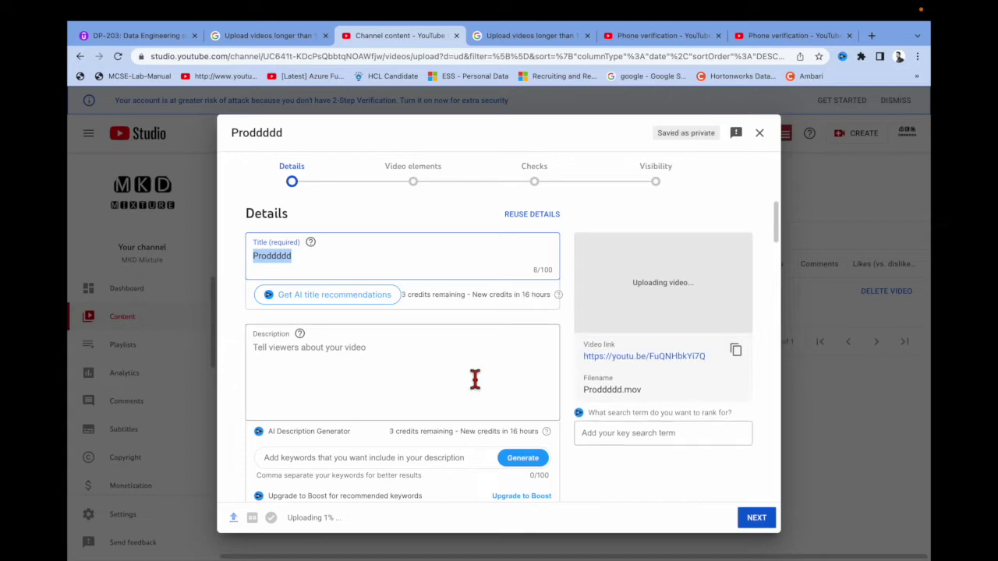
# Step: Mark the video 'No, it's not made for kids' and advance through Video elements and Checks
pyautogui.scroll(-8, 472, 377)
pyautogui.scroll(-3, 472, 374)
pyautogui.click(251, 206)
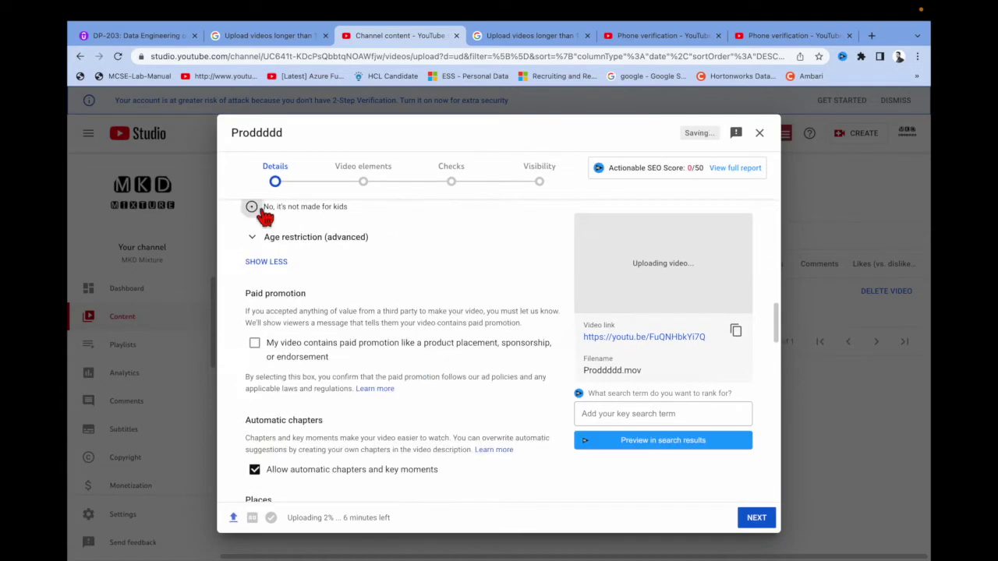
pyautogui.click(756, 518)
pyautogui.click(739, 518)
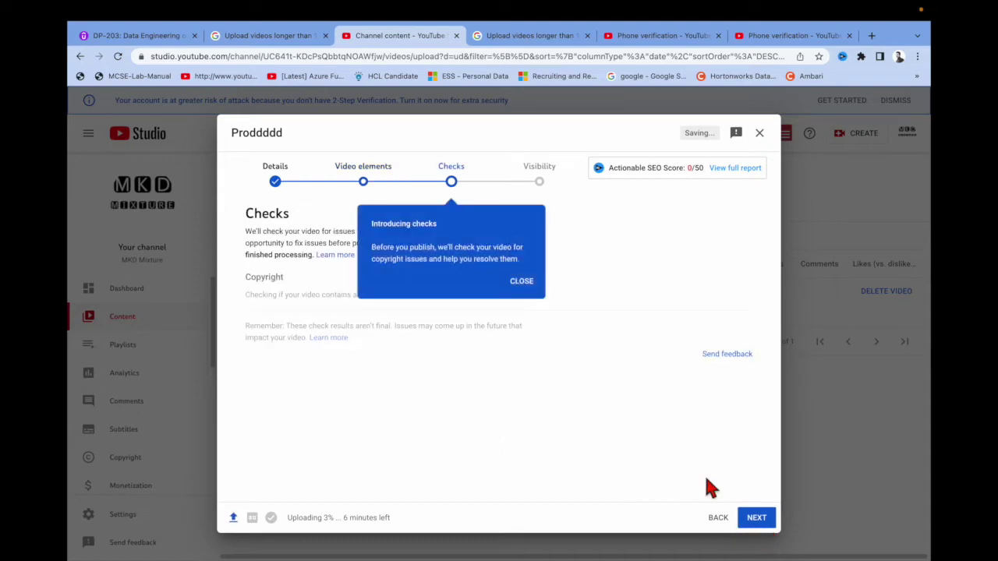
pyautogui.click(534, 293)
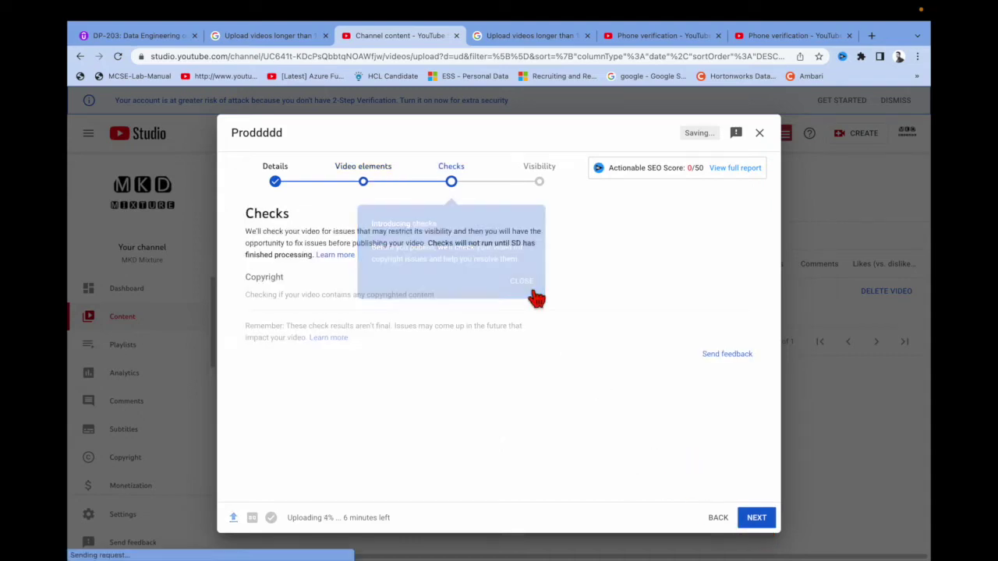
pyautogui.click(757, 521)
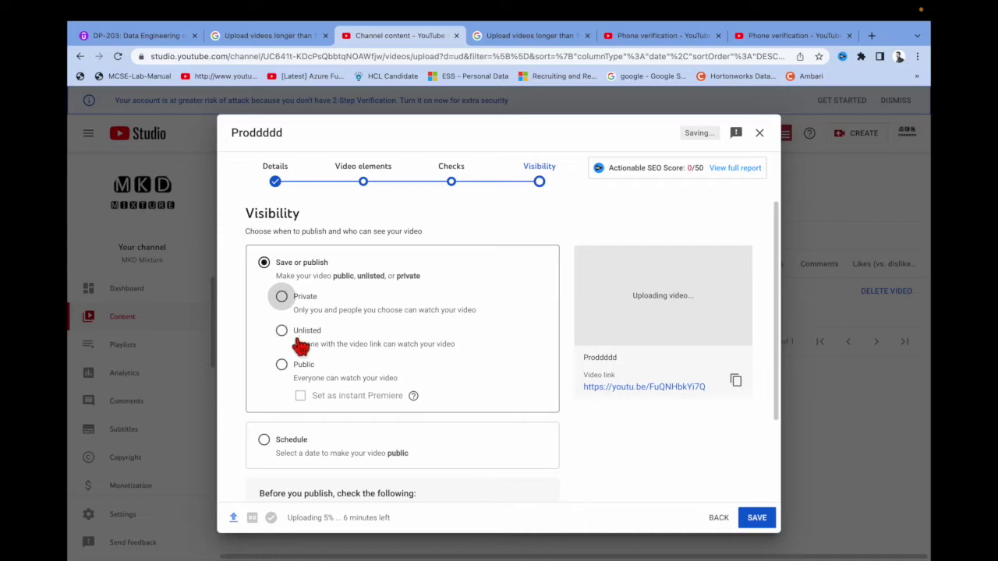
# Step: Set visibility to Private, save the upload, and close the processing notice
pyautogui.click(286, 307)
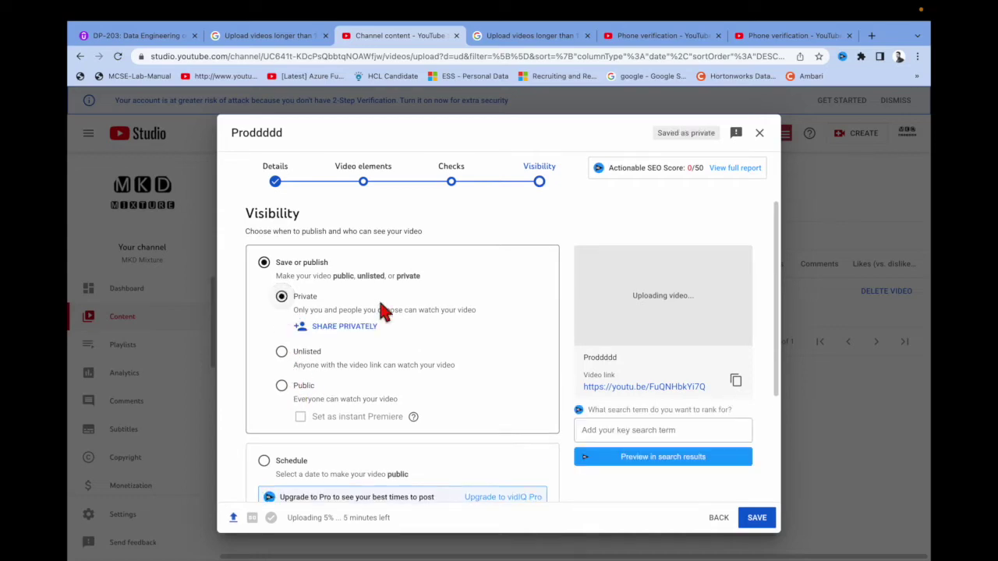
pyautogui.scroll(-3, 423, 312)
pyautogui.click(758, 517)
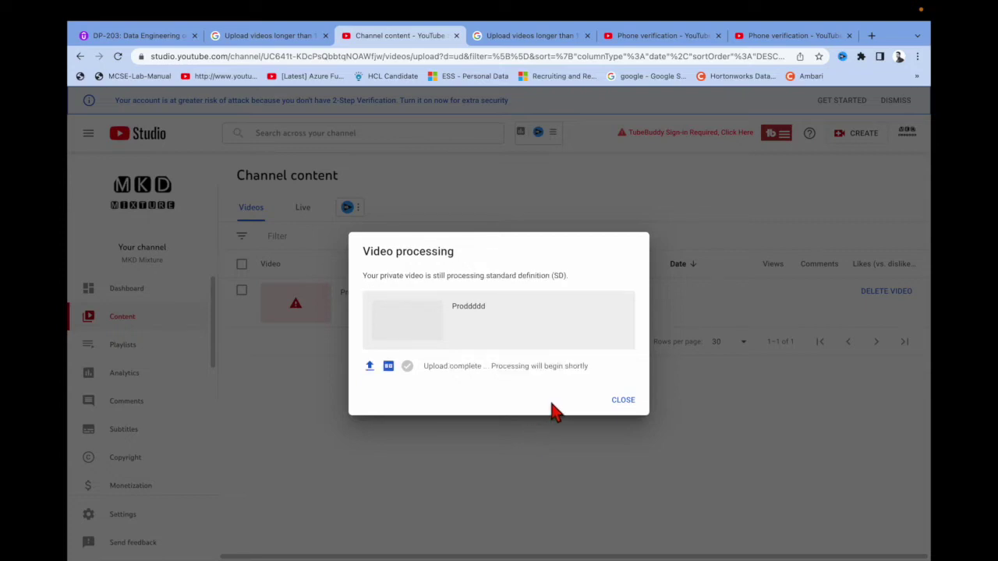
pyautogui.click(623, 402)
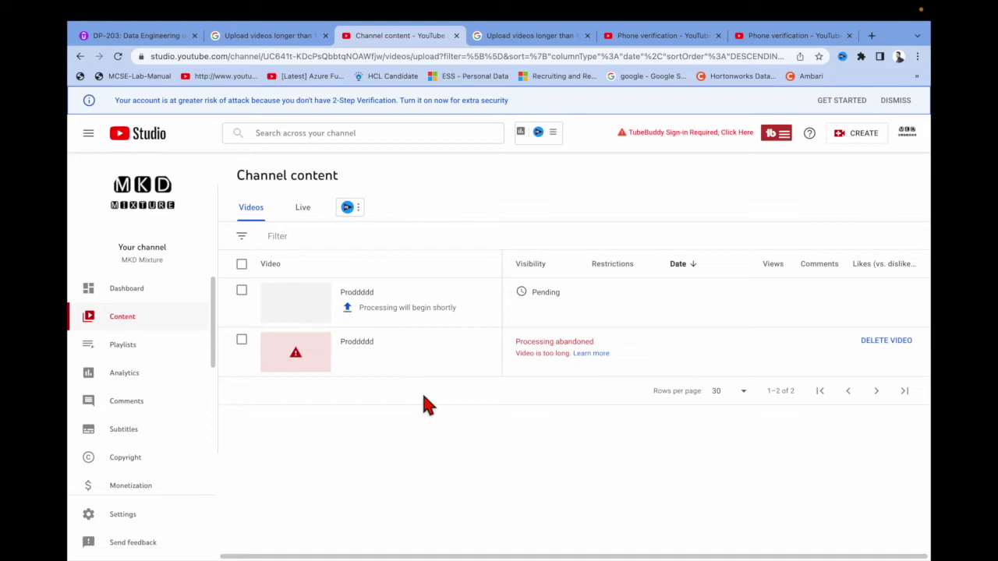
pyautogui.click(119, 57)
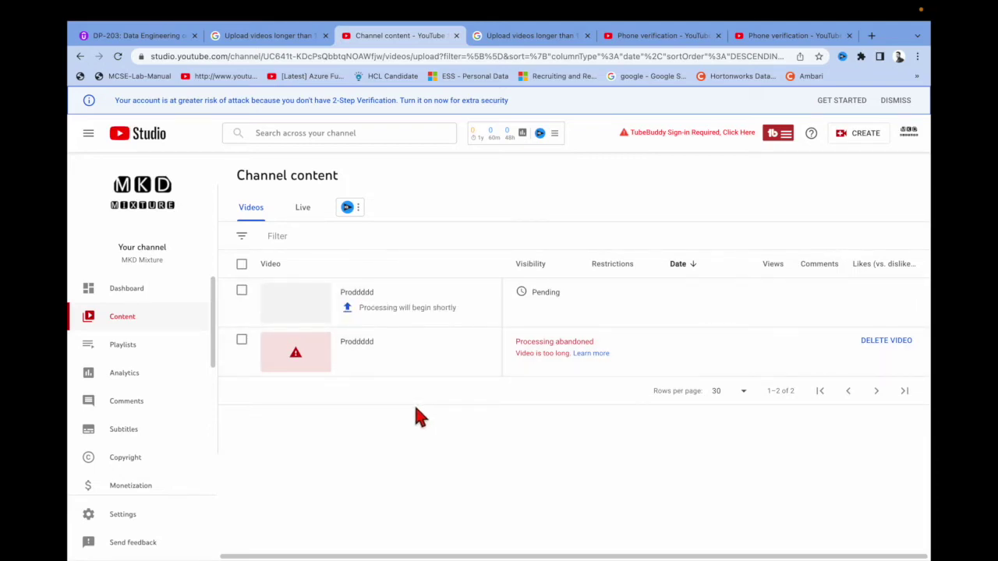
pyautogui.click(132, 544)
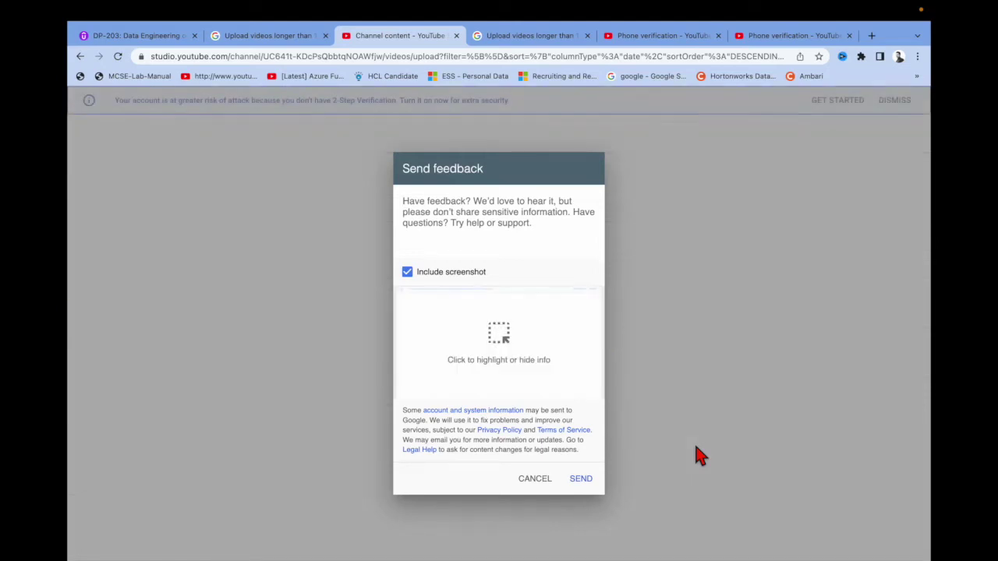
# Step: Draw a yellow highlight box over the video list area of the feedback screenshot
pyautogui.click(505, 344)
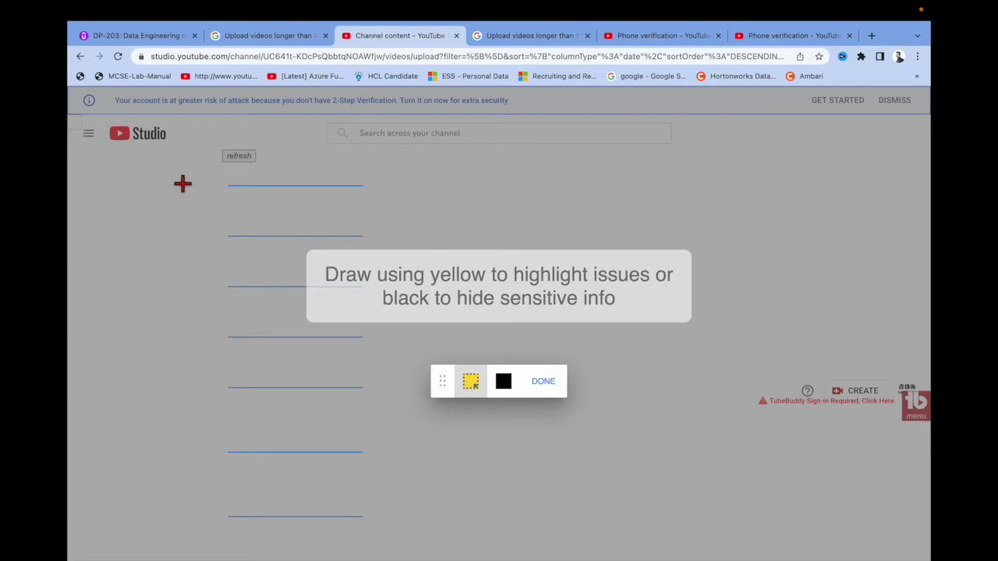
pyautogui.moveTo(122, 163); pyautogui.dragTo(774, 427)
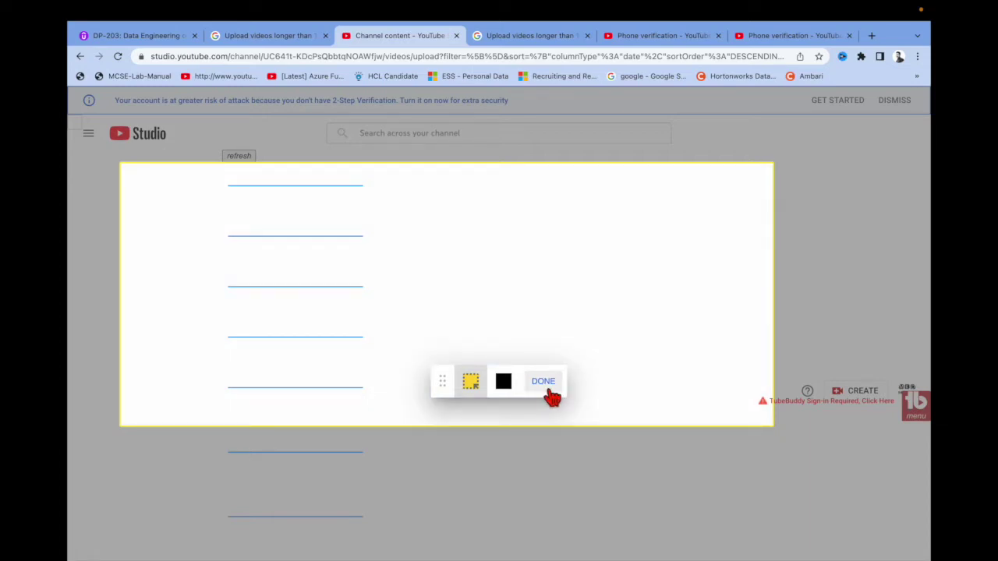
pyautogui.click(545, 389)
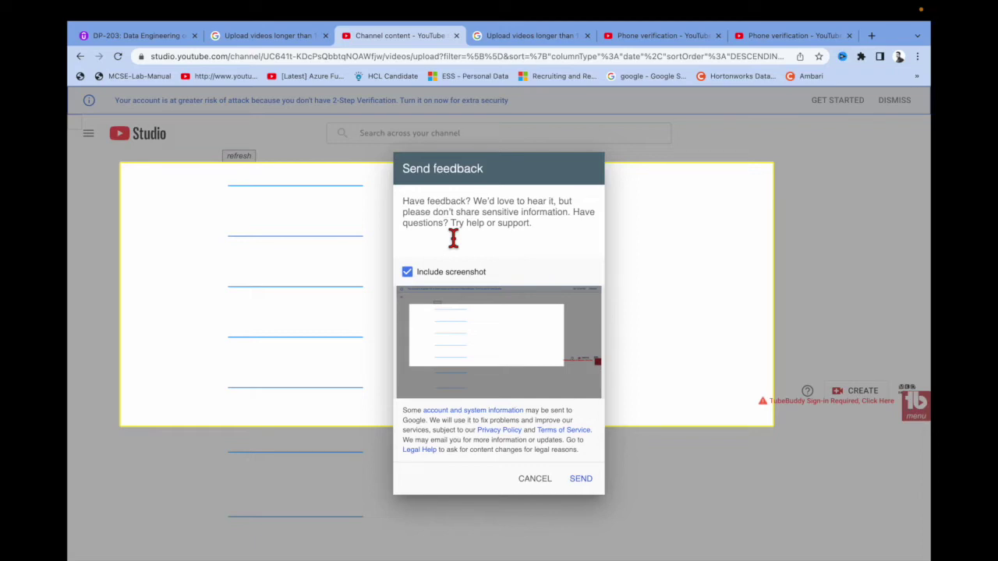
# Step: Write a message starting 'Hi Youttube' asking them to have a look, and send it
pyautogui.write('Hi')
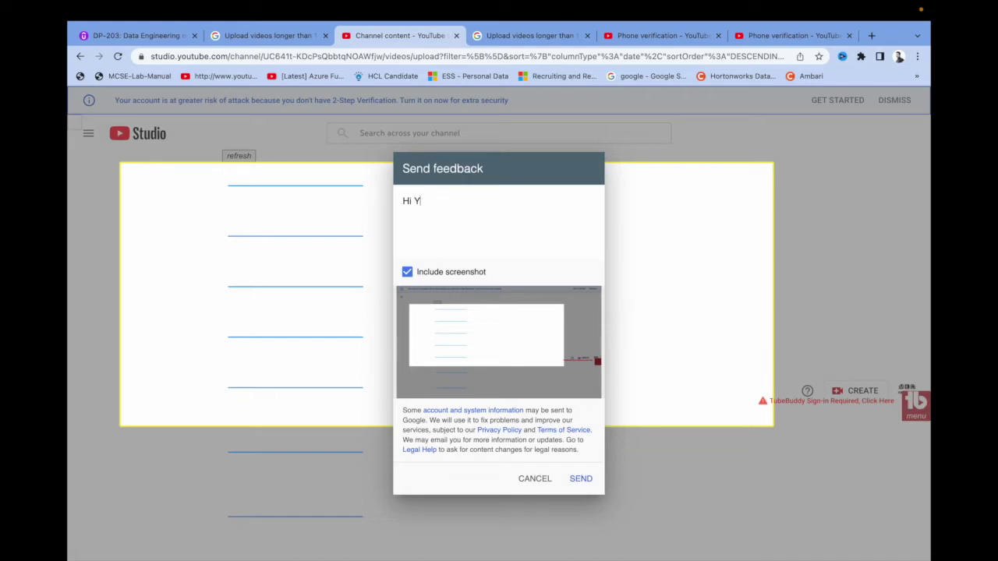
pyautogui.write('Youttube,  C')
pyautogui.write('ould you pl')
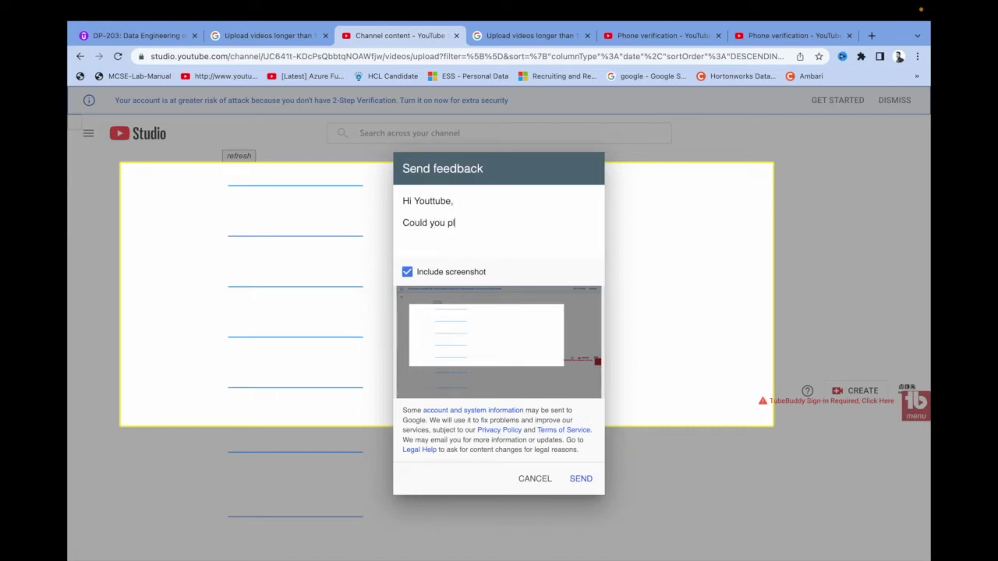
pyautogui.write('ease have alook on it.')
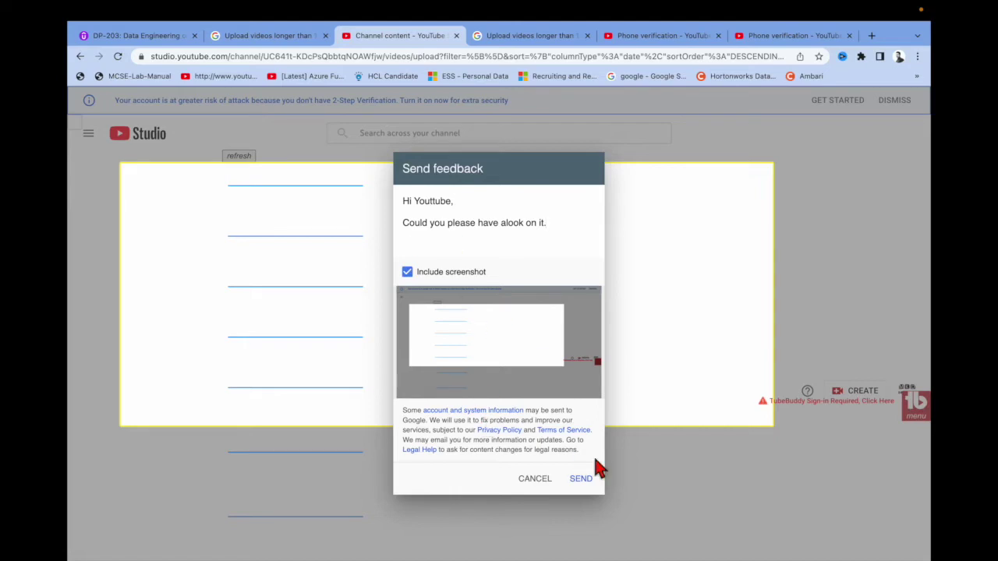
pyautogui.click(594, 481)
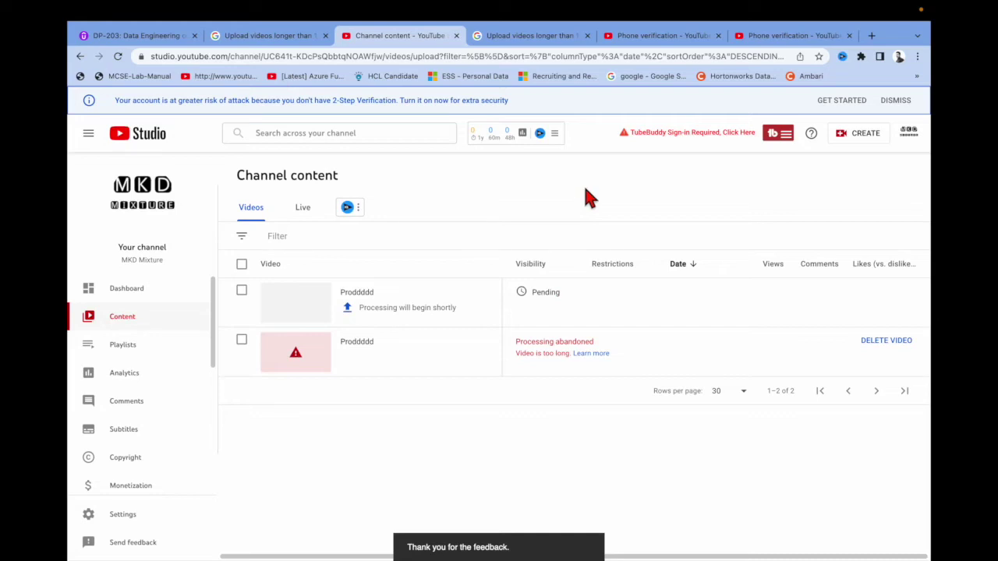
# Step: Search Google for 'time' in a new tab, then go back to the Channel content tab
pyautogui.press('super+t')
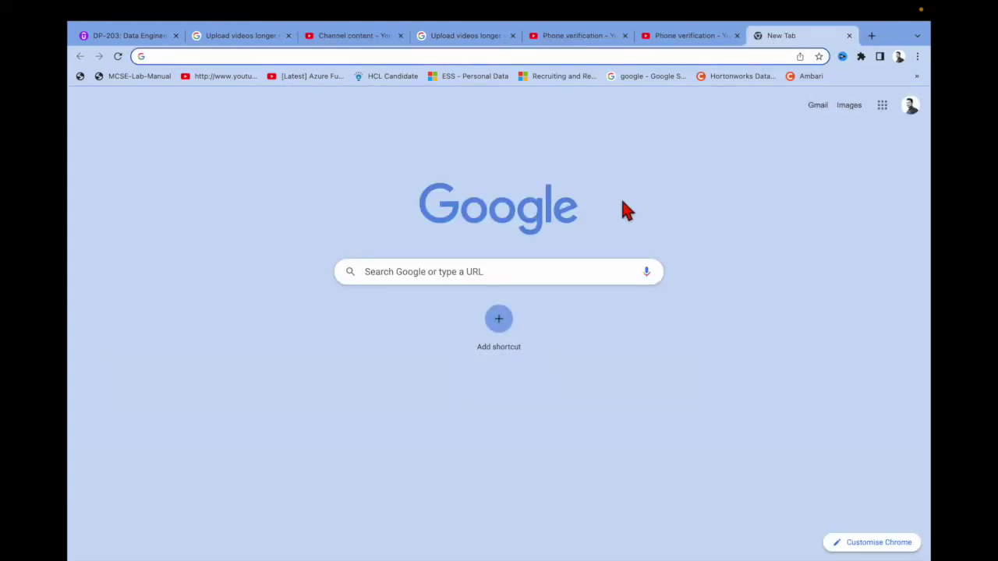
pyautogui.write('time')
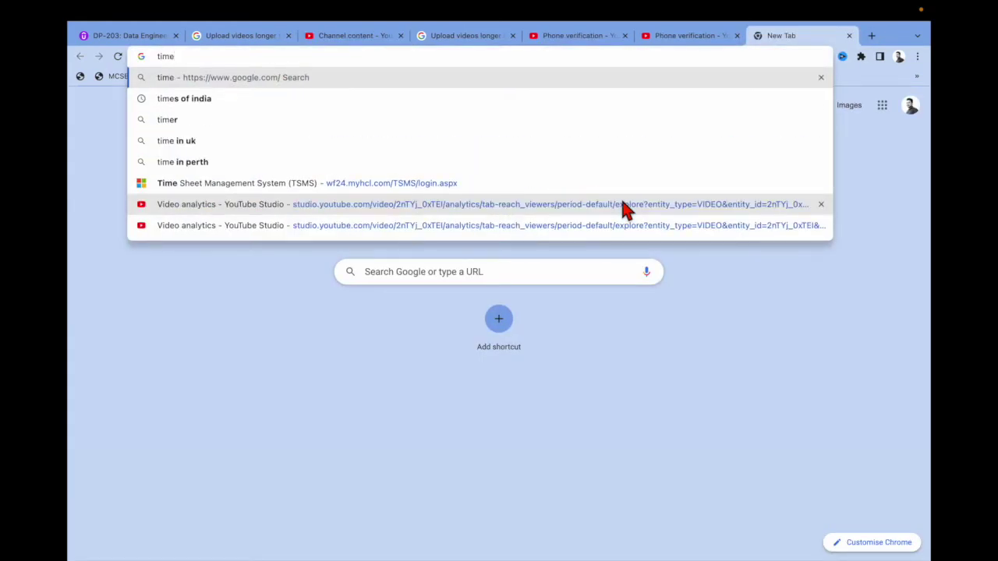
pyautogui.press('Return')
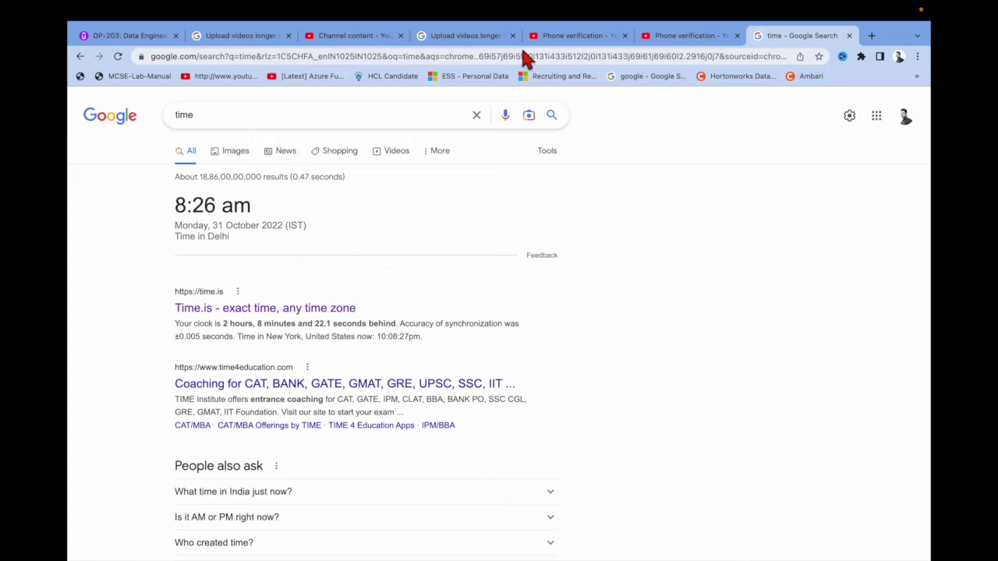
pyautogui.click(363, 37)
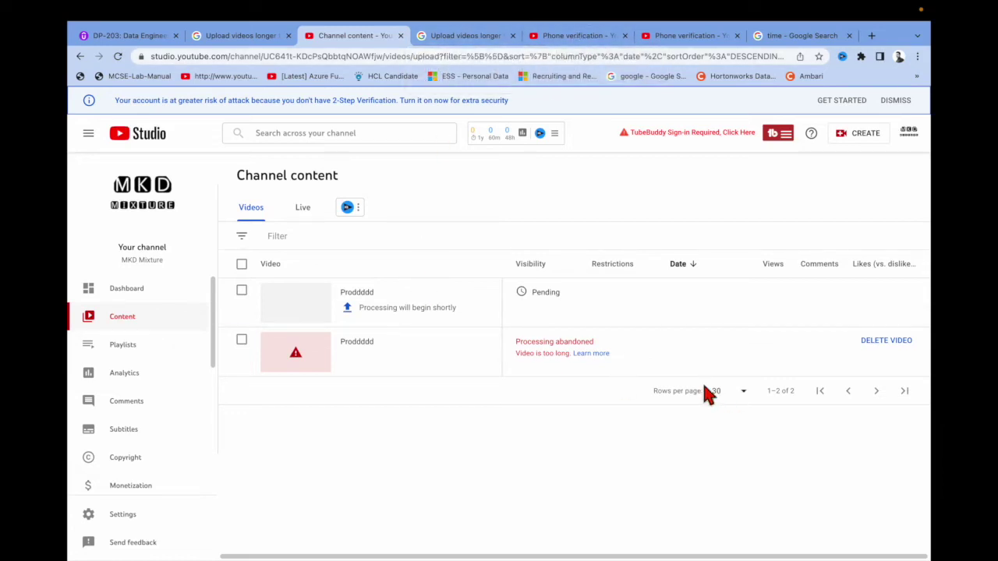
# Step: Open the help article on videos over 15 minutes and confirm verification status at youtube.com/verify
pyautogui.click(601, 355)
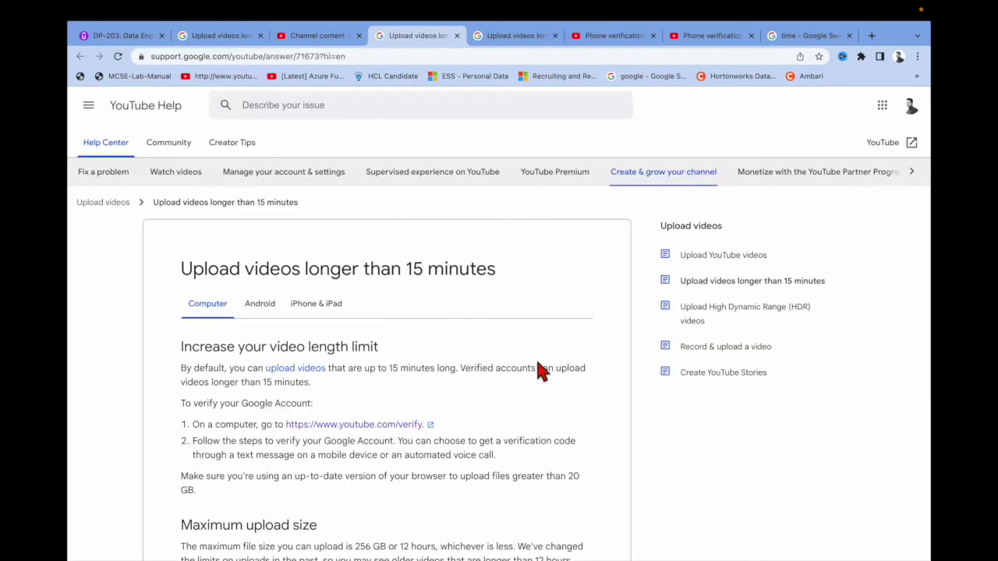
pyautogui.scroll(-3, 537, 362)
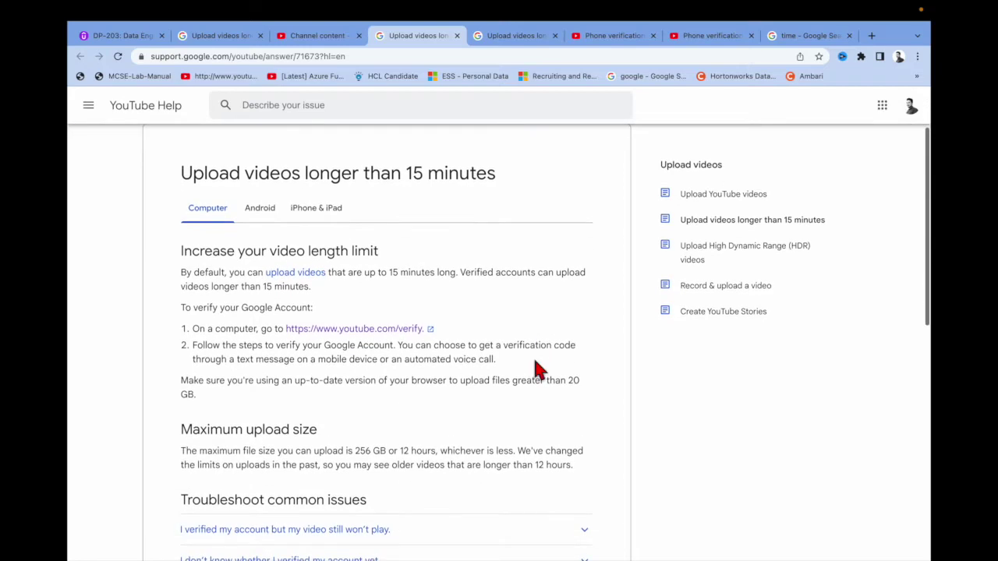
pyautogui.click(399, 337)
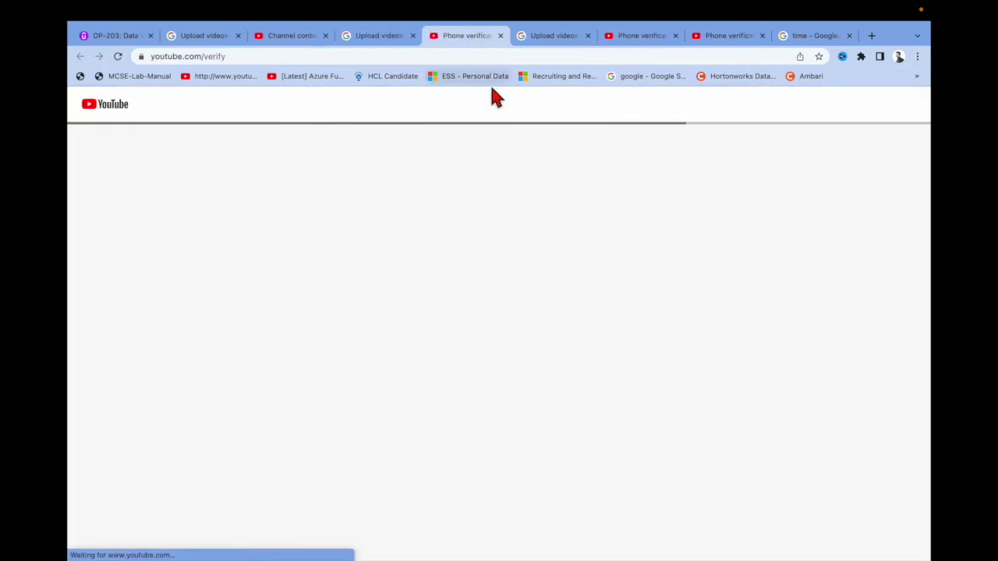
pyautogui.click(500, 36)
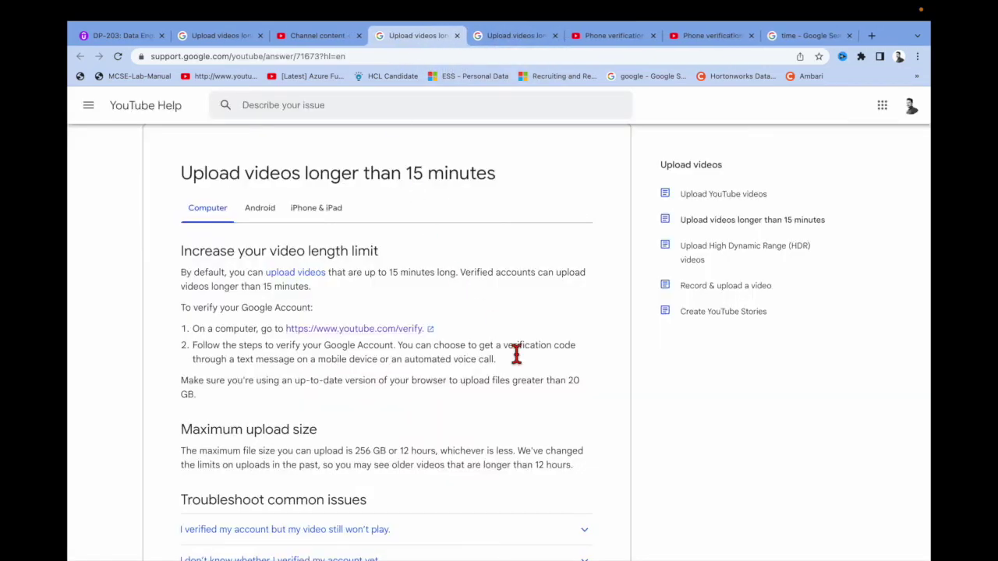
# Step: Expand 'I verified my account but my video still won't play' and open its YouTube Studio link
pyautogui.scroll(-3, 516, 354)
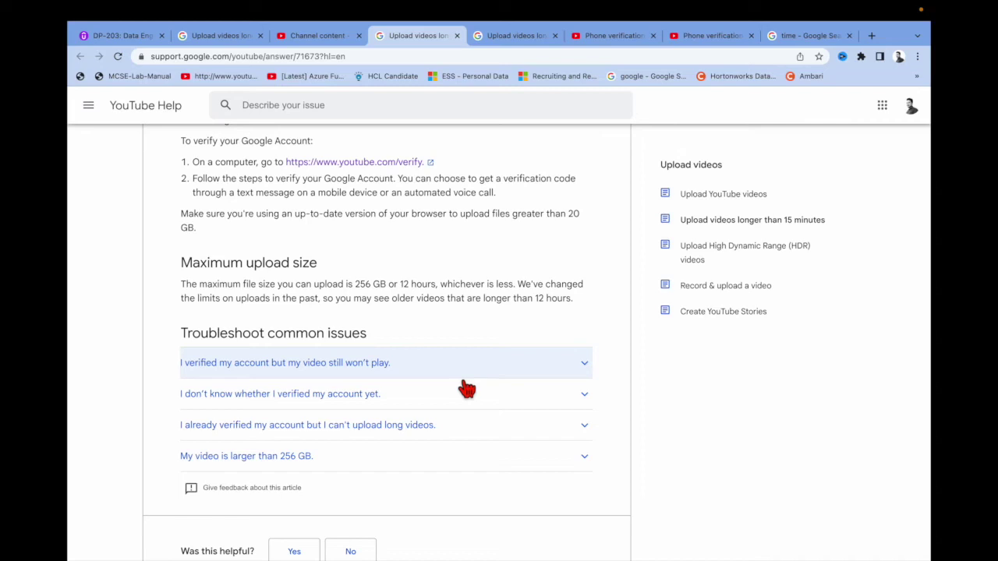
pyautogui.click(585, 370)
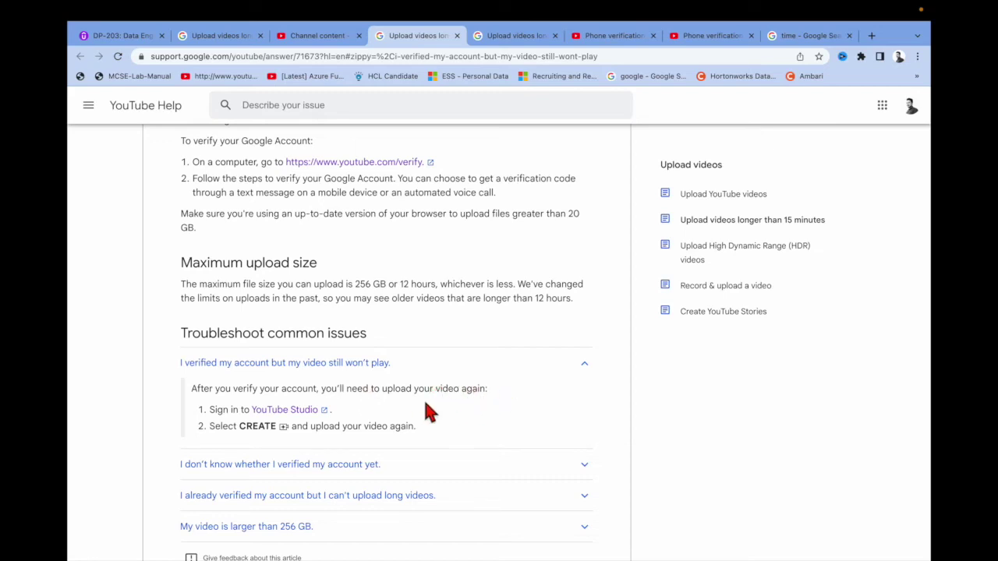
pyautogui.click(285, 412)
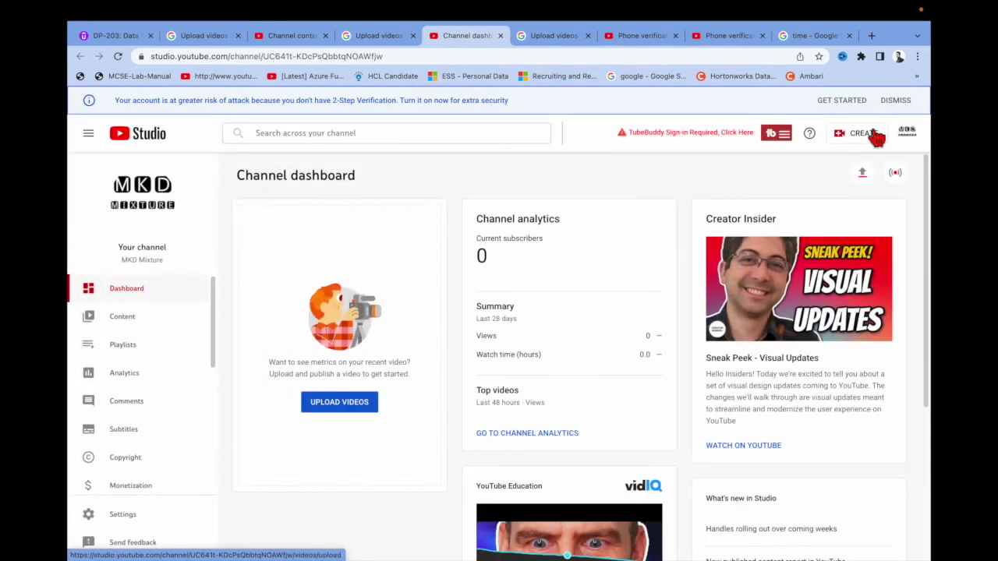
# Step: Open and dismiss the Upload videos dialog, confirm the re-upload shows Pending in Content, then return to the help article
pyautogui.click(858, 138)
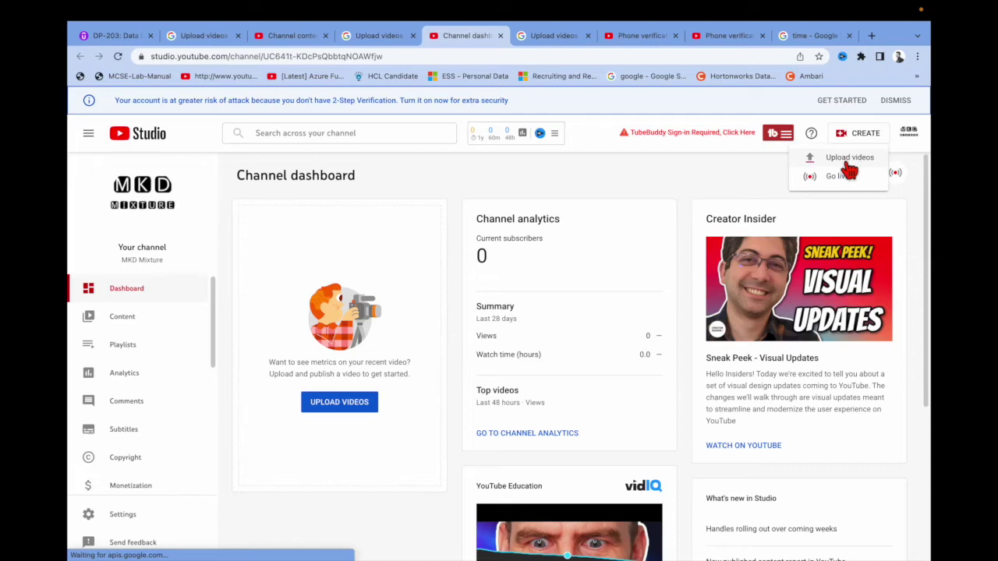
pyautogui.click(847, 159)
pyautogui.click(754, 142)
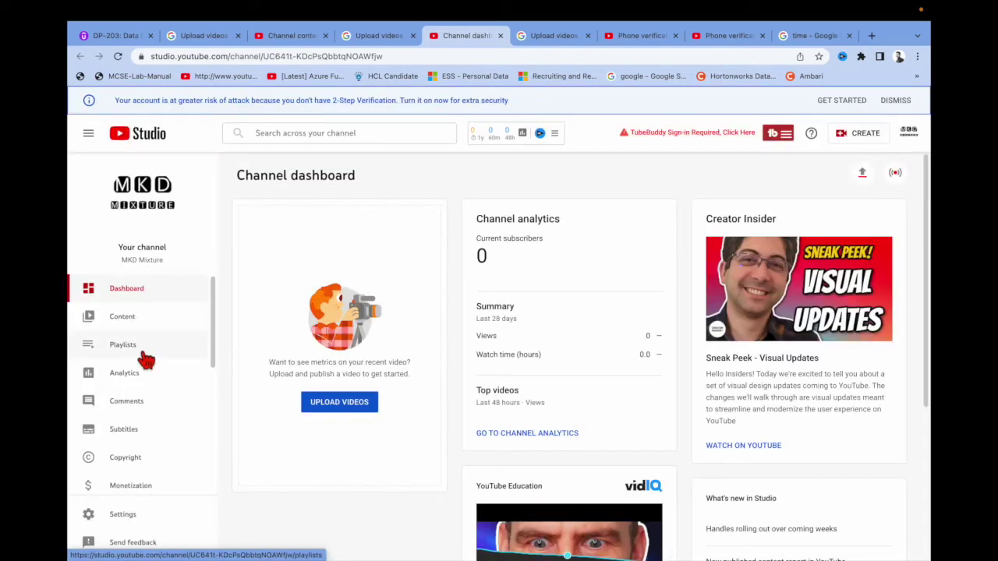
pyautogui.click(140, 320)
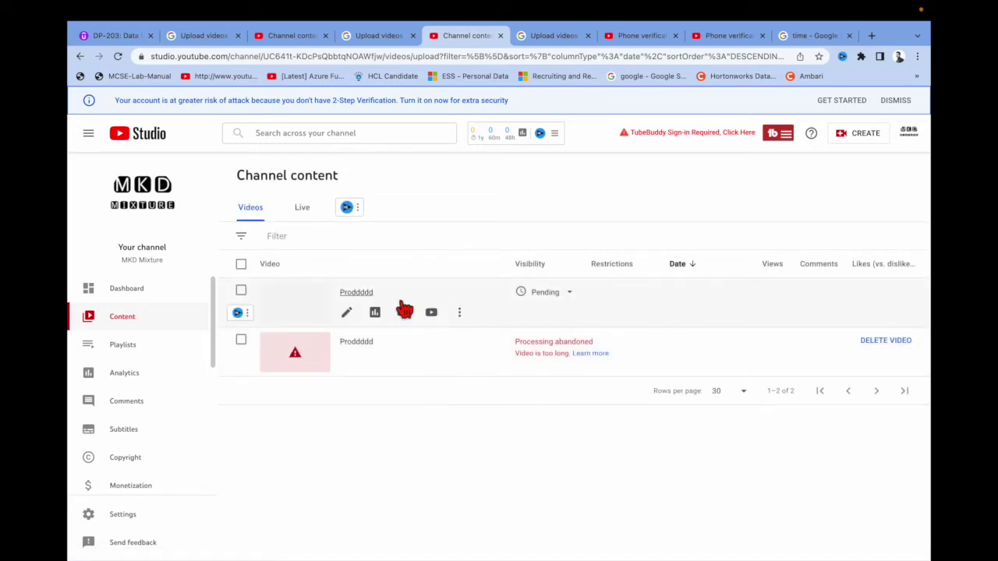
pyautogui.click(388, 41)
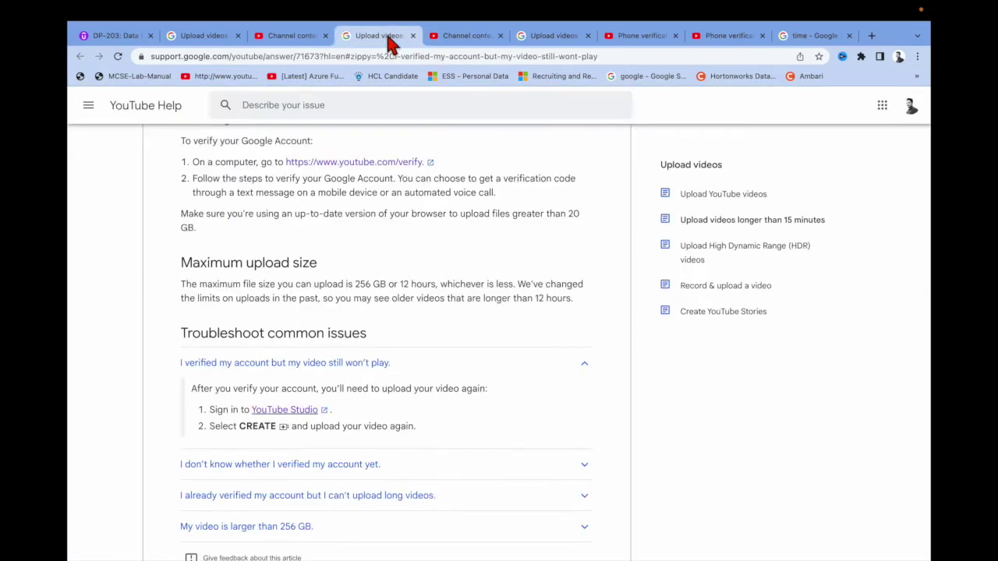
# Step: Expand 'I don't know whether I verified my account yet' and follow its Feature eligibility link
pyautogui.scroll(-2, 501, 457)
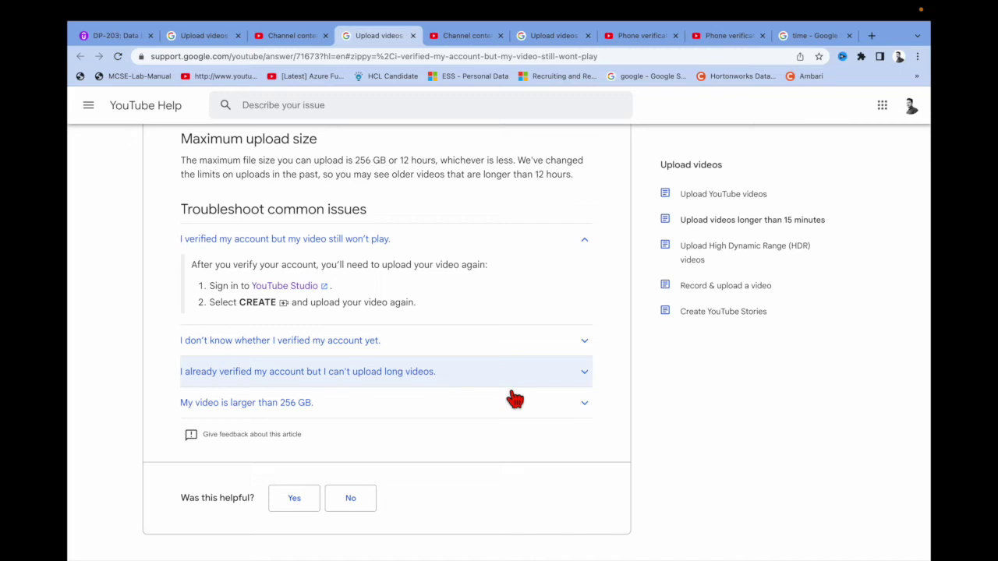
pyautogui.click(590, 351)
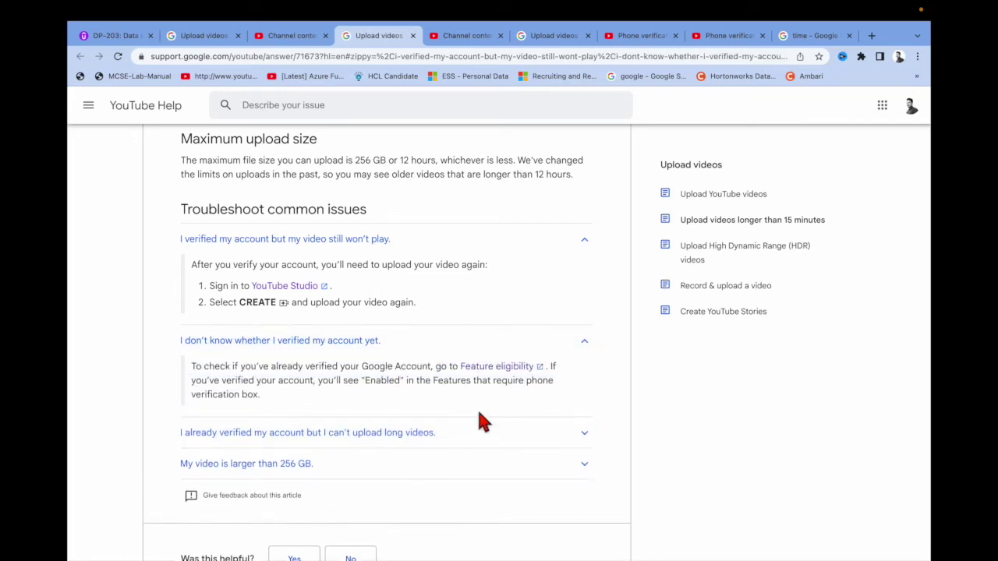
pyautogui.click(496, 372)
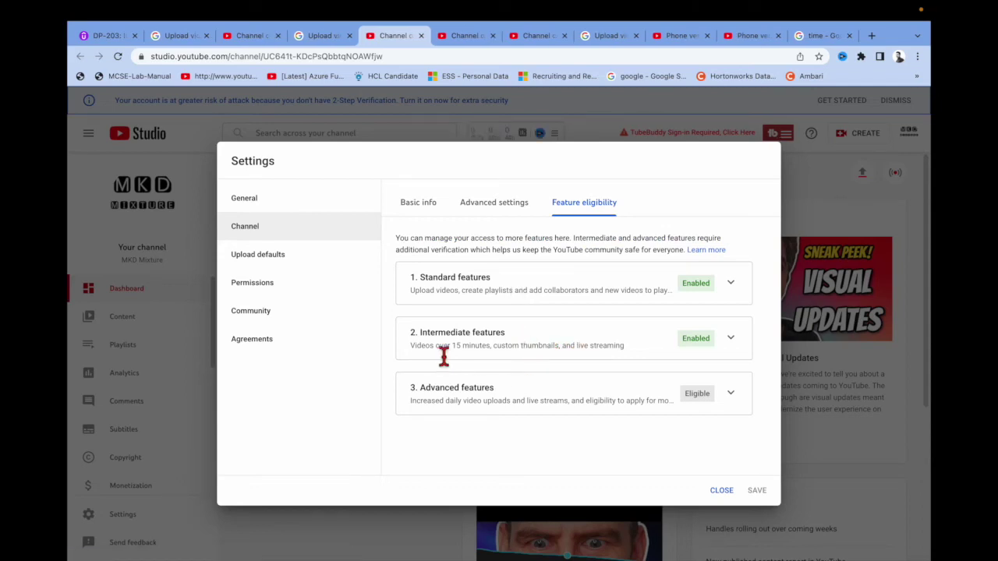
# Step: Expand Intermediate features to confirm phone verification is met, then go back to the YouTube Help article
pyautogui.click(728, 338)
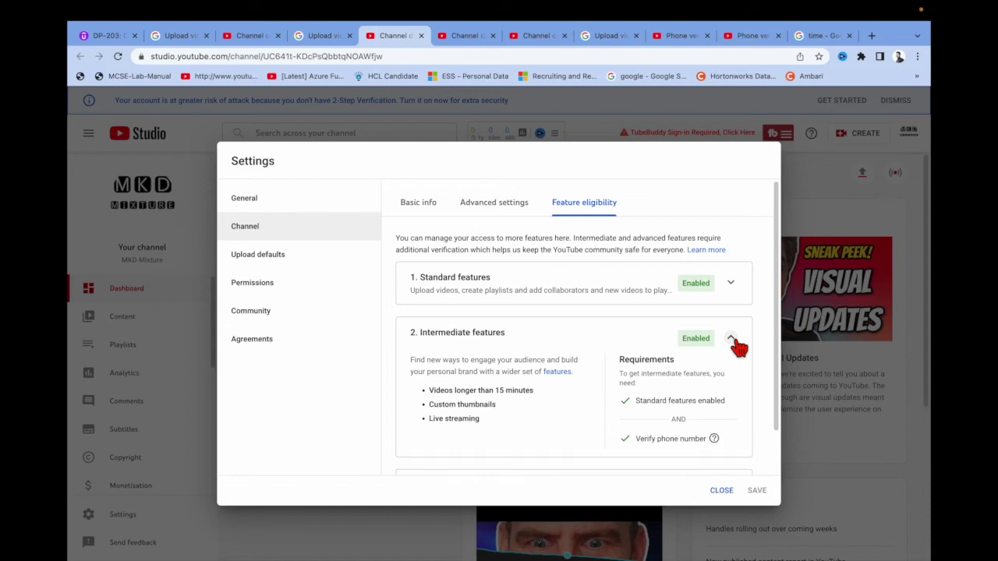
pyautogui.scroll(-1, 647, 363)
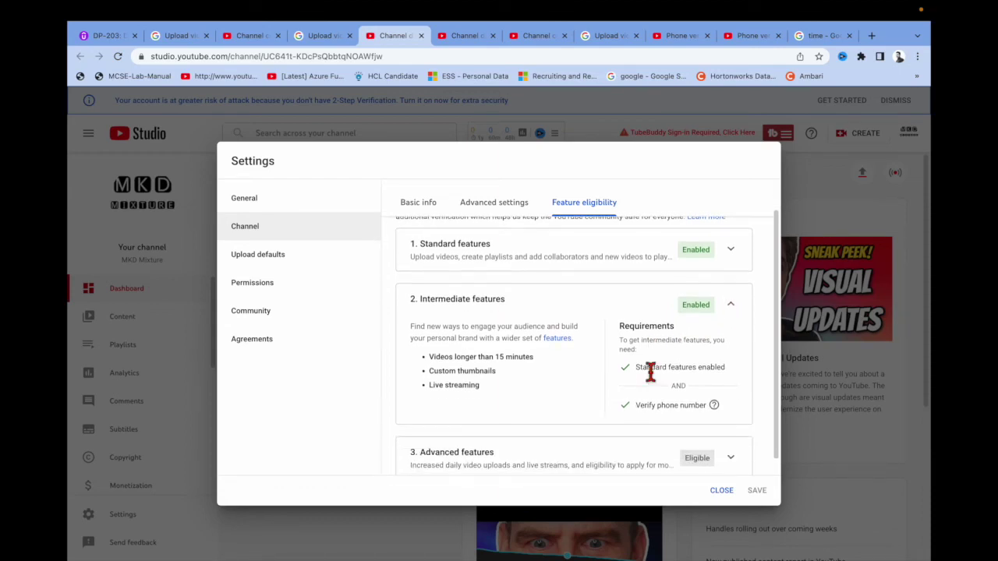
pyautogui.moveTo(654, 410)
pyautogui.click(337, 36)
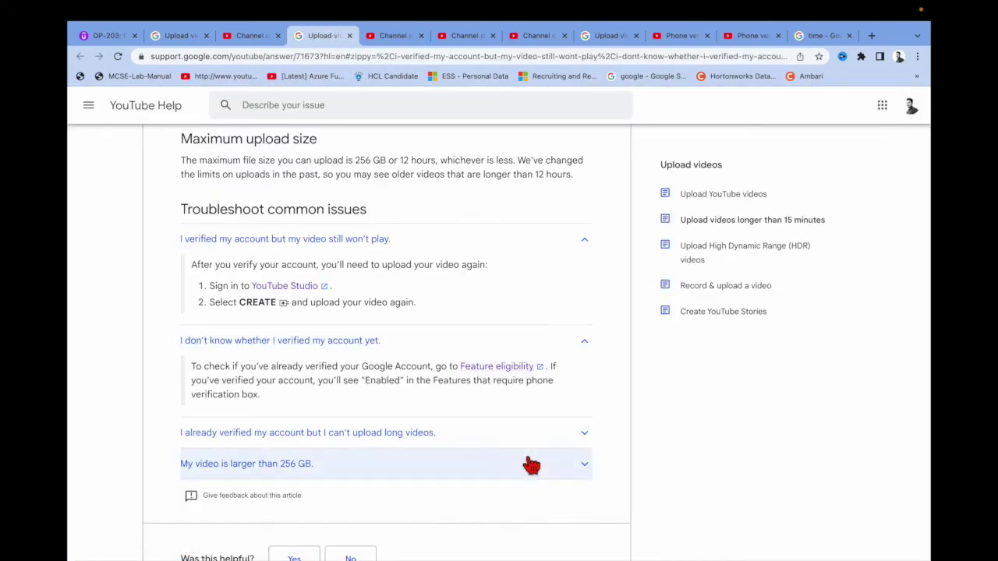
pyautogui.scroll(-1, 527, 464)
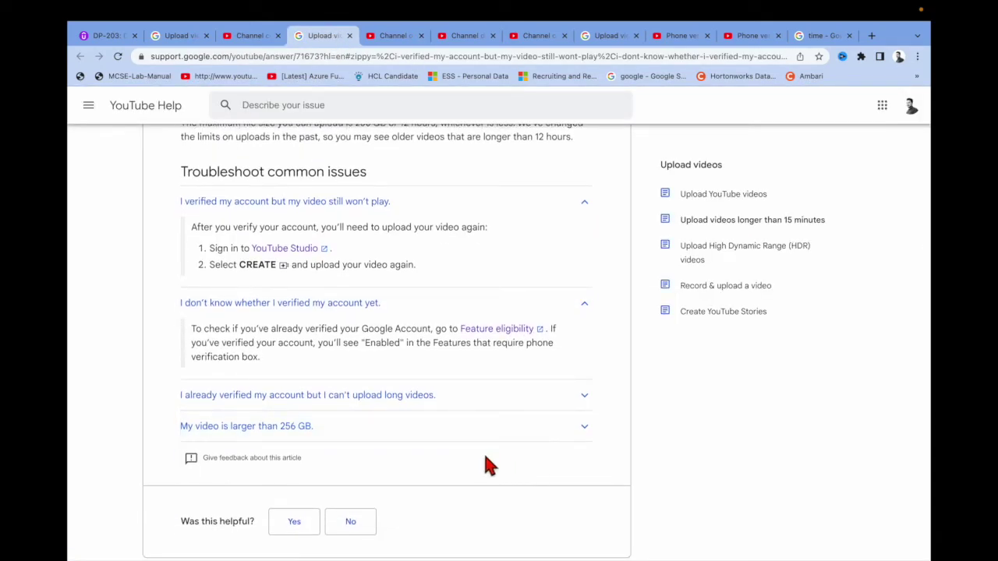